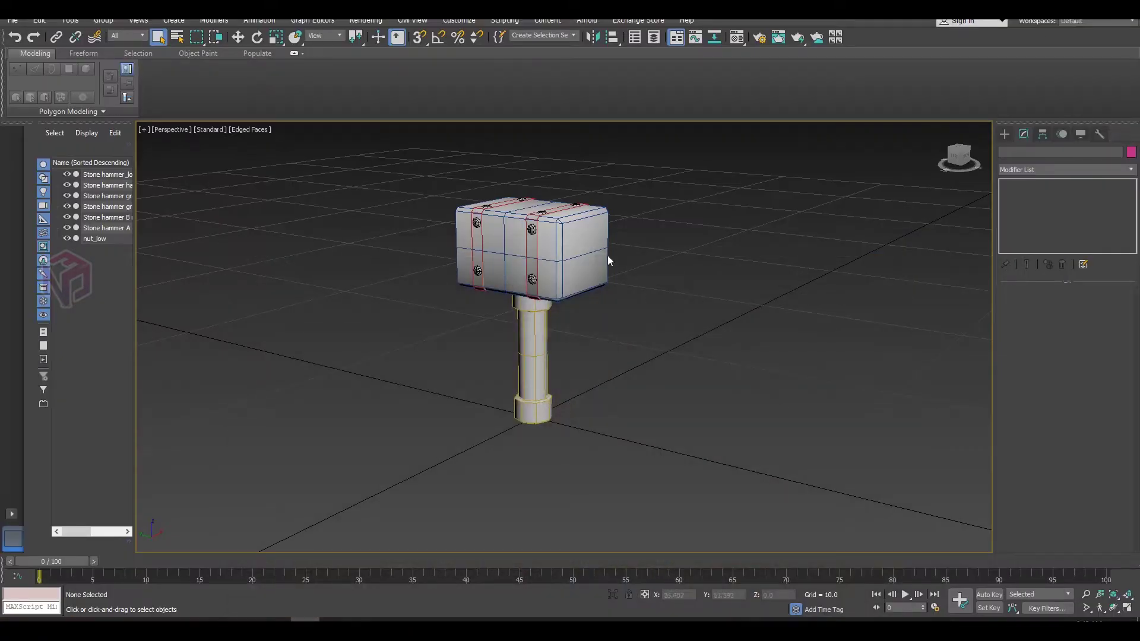
Step: In 3ds Max, drag a selection rectangle around the hammer to select all seven pieces
left_click_drag(364, 148, 668, 445)
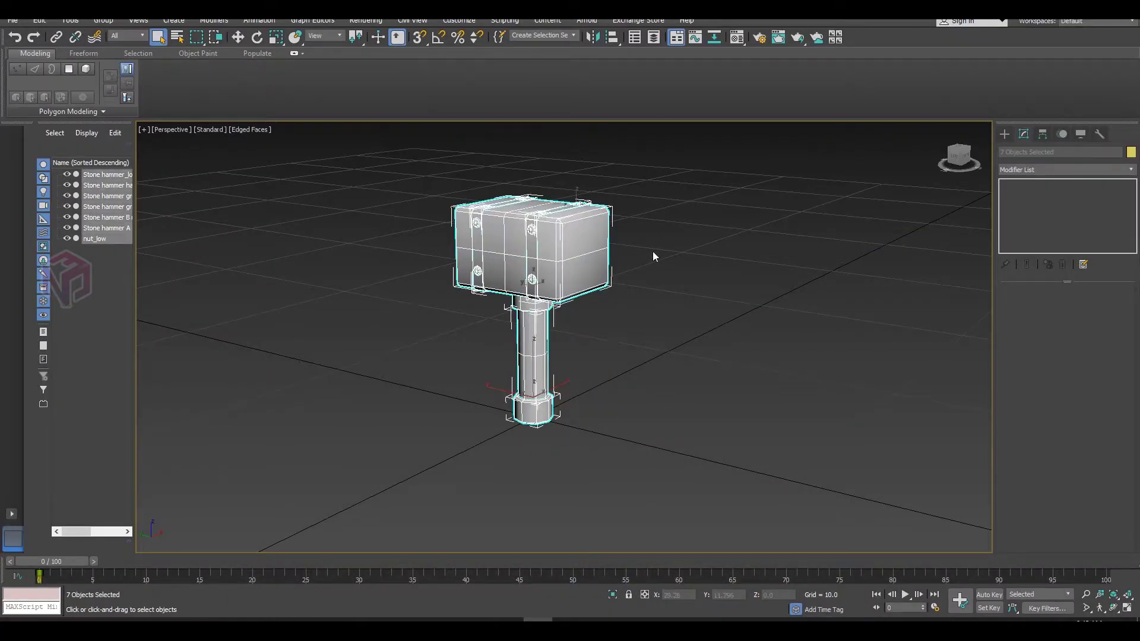
Step: Add an Unwrap UVW modifier to the hammer pieces and open the UV editor
key("w")
left_click(1018, 169)
key("u")
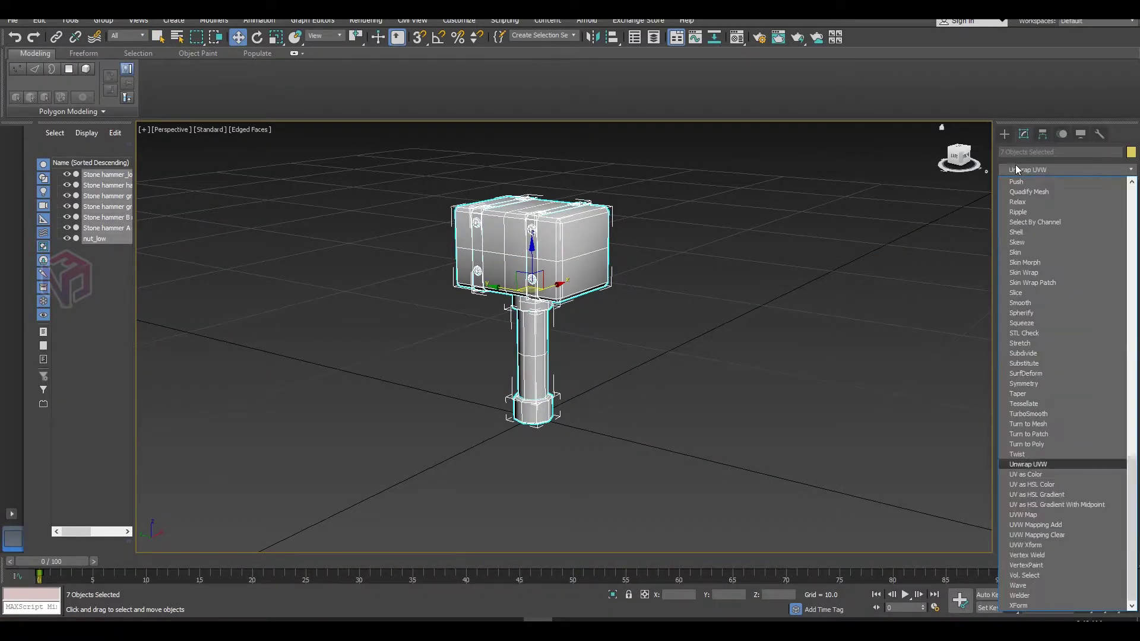
key("Return")
scroll(1063, 379, "down", 2)
left_click(1064, 468)
Step: Set the UV template render to 2048 × 2048 with white seam edges
left_click(83, 71)
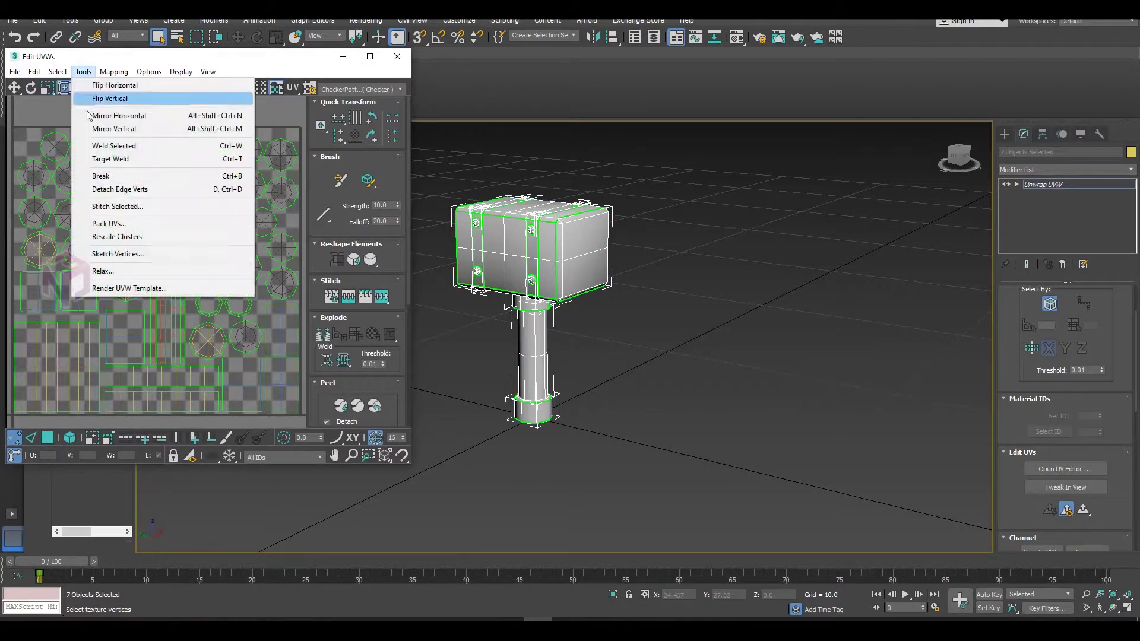
left_click(101, 288)
type("20")
key("Tab")
type("2048")
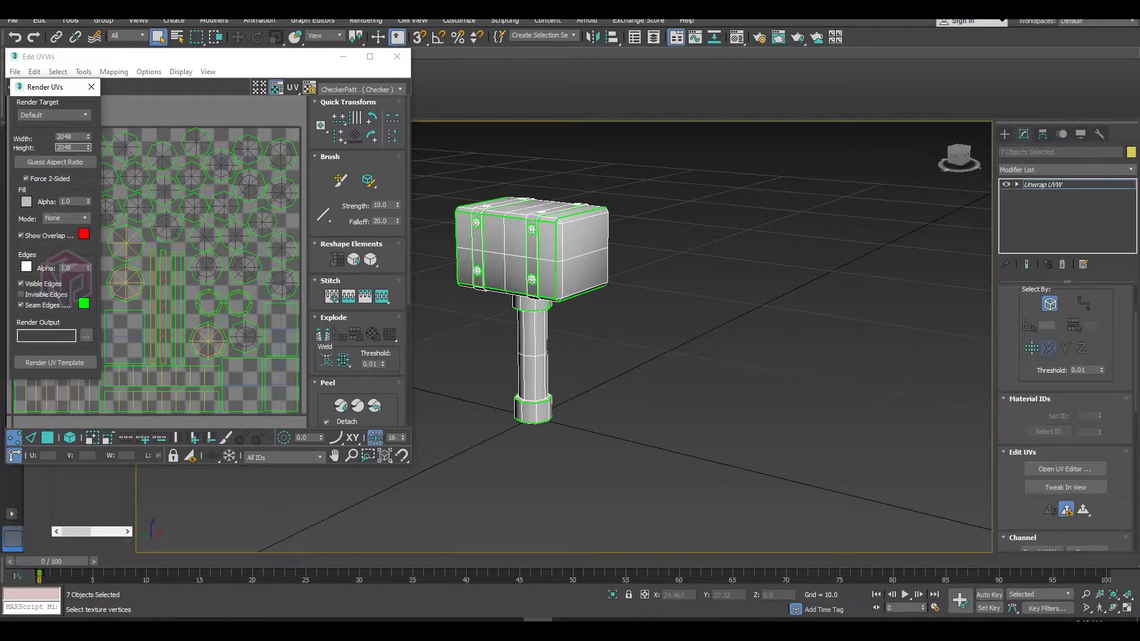
left_click(83, 304)
left_click_drag(343, 141, 343, 169)
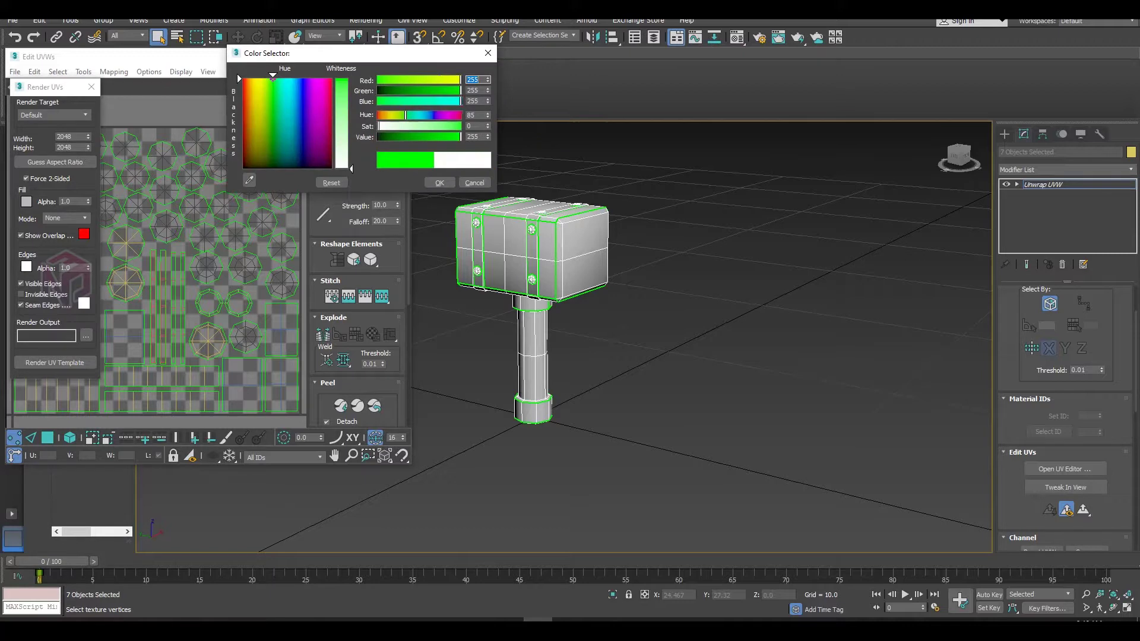
left_click(440, 183)
Step: Render the UV template image and move its window aside
left_click(51, 363)
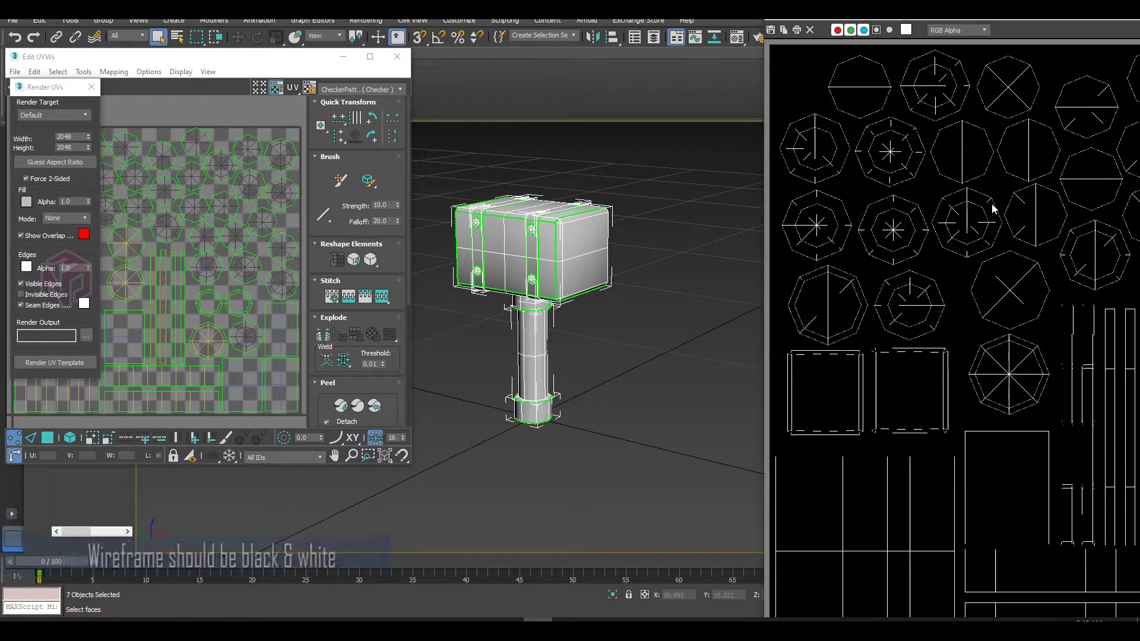
scroll(993, 208, "up", 1)
scroll(993, 208, "up", 1)
scroll(993, 208, "down", 2)
mouse_move(1035, 17)
left_mouse_down()
mouse_move(806, 33)
mouse_move(579, 26)
left_mouse_up()
scroll(601, 256, "up", 1)
scroll(601, 256, "down", 1)
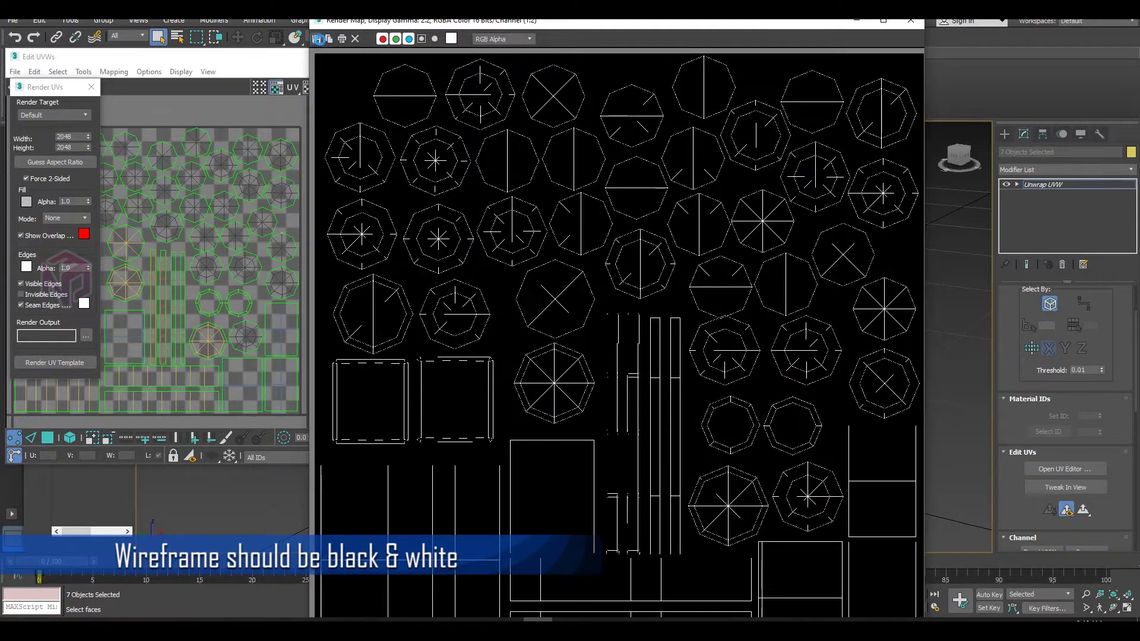
Step: Save the render as JPEG 'UV' in the painter folder, then close the render window
left_click(319, 40)
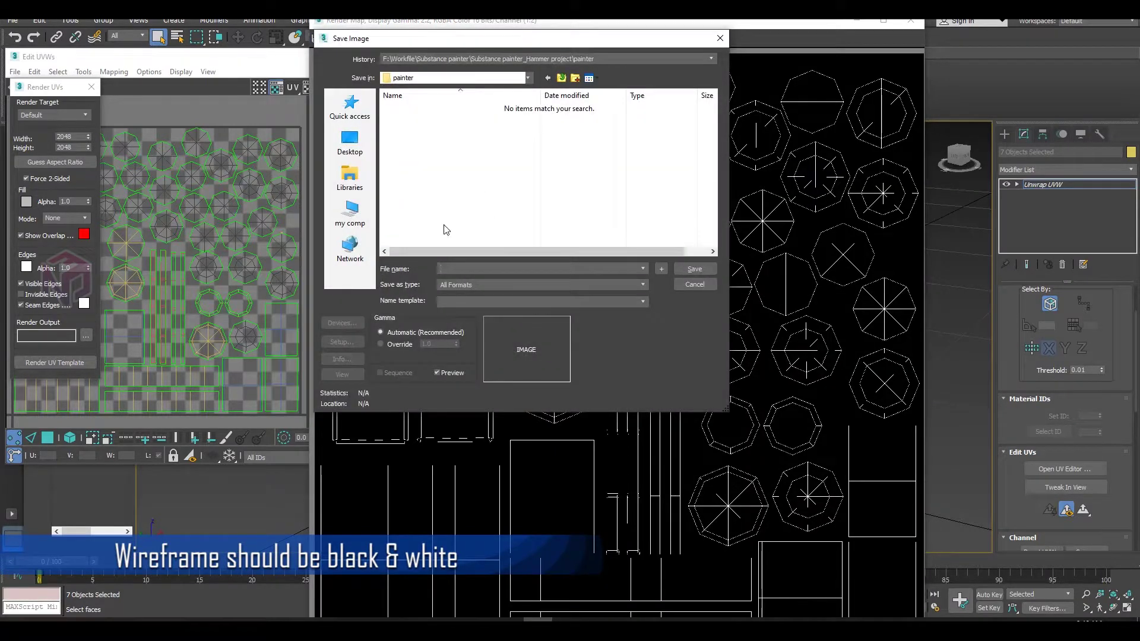
left_click(360, 215)
left_click(547, 79)
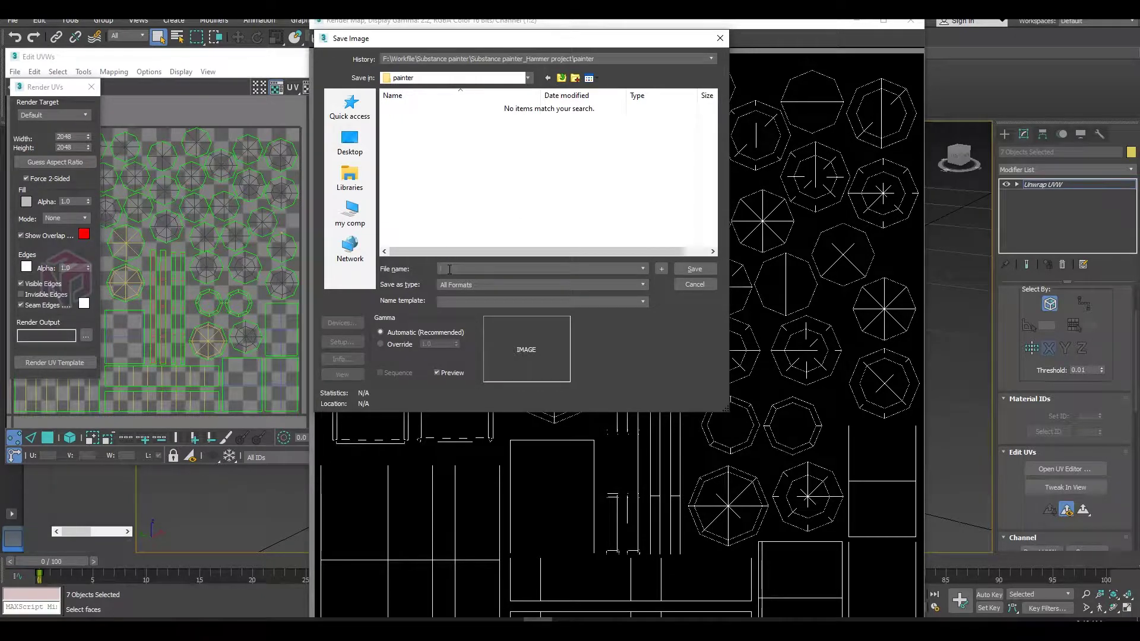
type("UV")
left_click(461, 283)
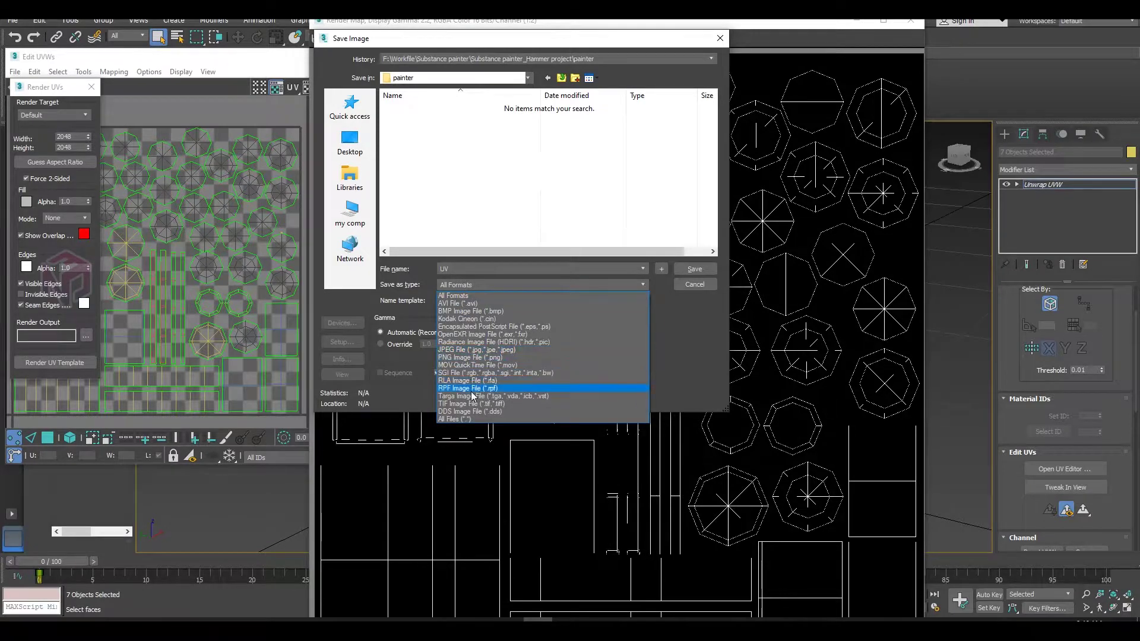
left_click(465, 358)
left_click(694, 269)
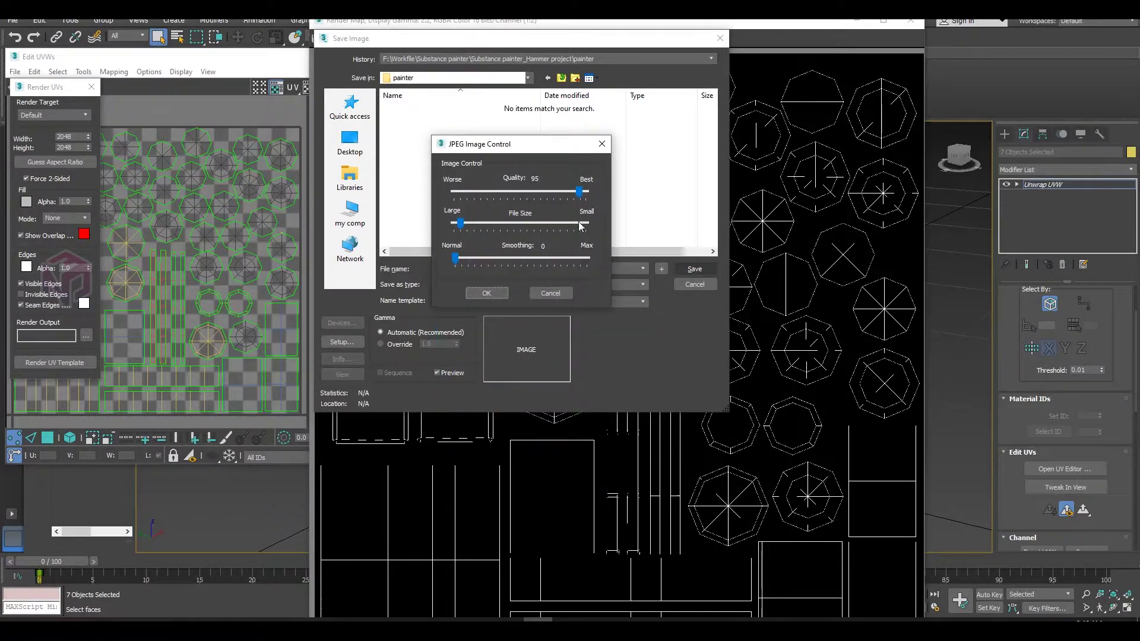
key("Return")
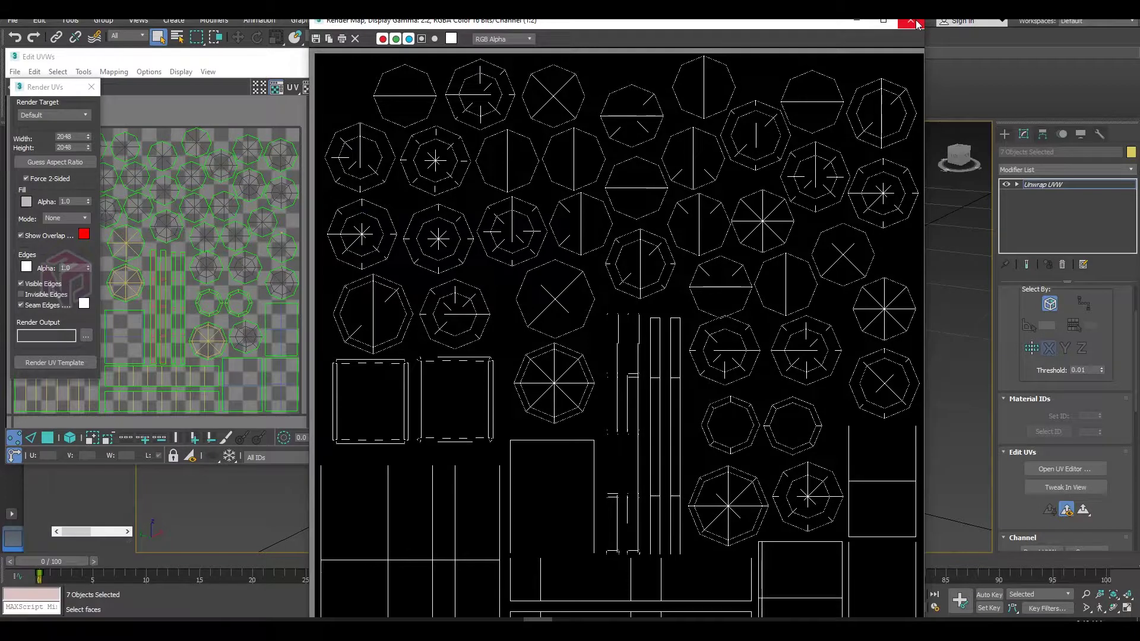
left_click(918, 23)
Step: Rename the new fill layer to 'Wireframe'
left_click(393, 54)
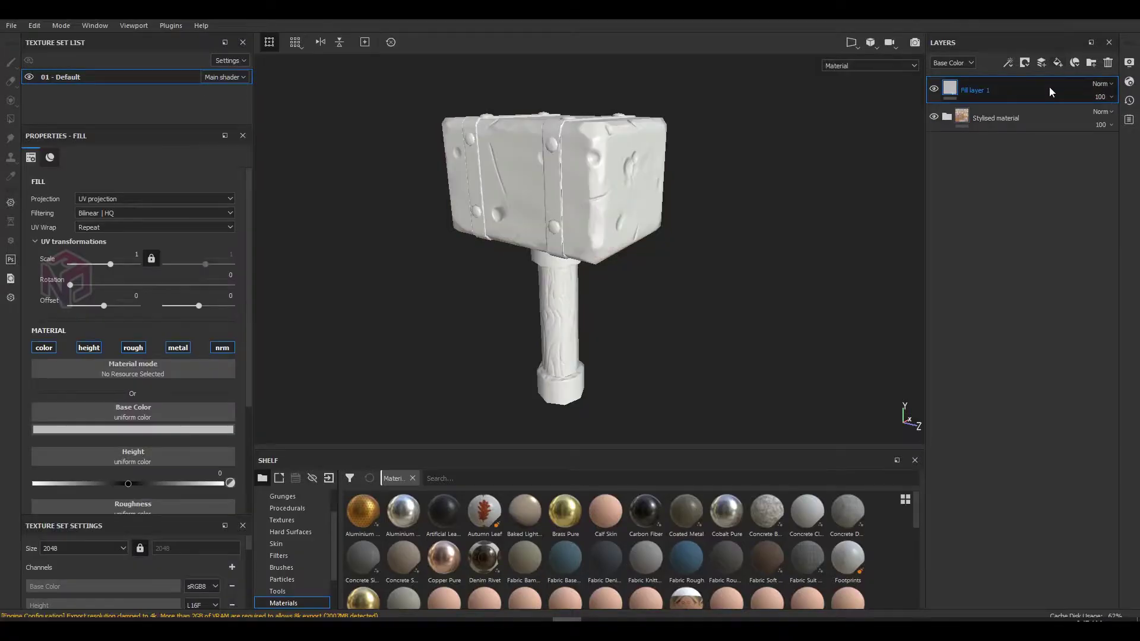
double_click(973, 92)
type("Wireframe")
key("Return")
Step: Review the Wireframe fill's grey Base Color in the Properties panel
scroll(129, 405, "down", 1)
left_click(132, 395)
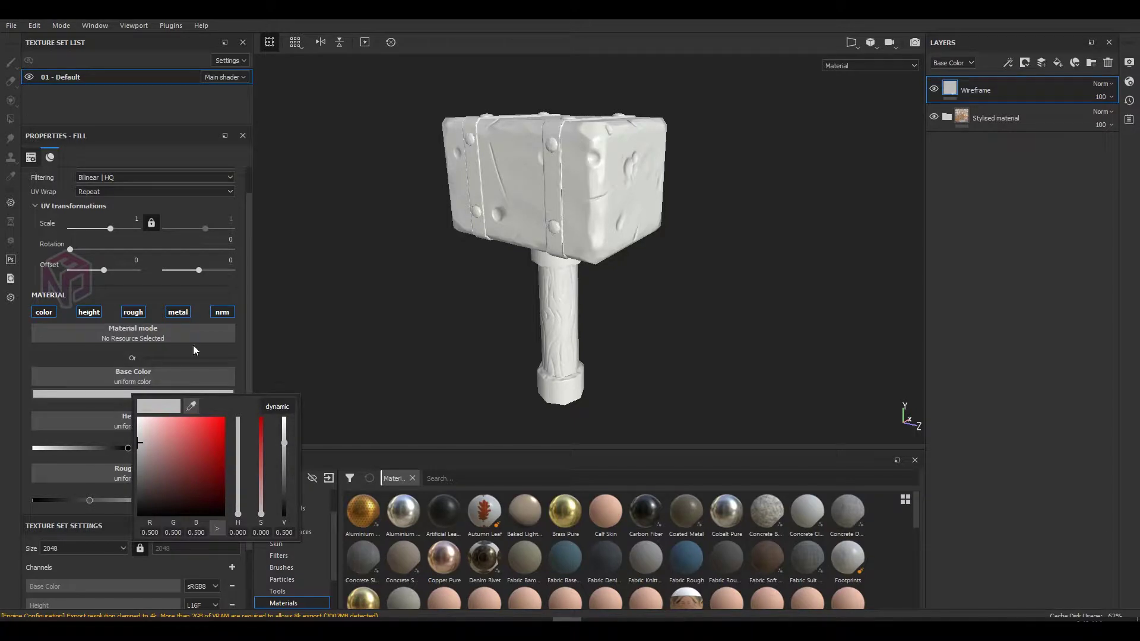
scroll(240, 152, "up", 1)
scroll(241, 233, "down", 2)
scroll(242, 241, "up", 2)
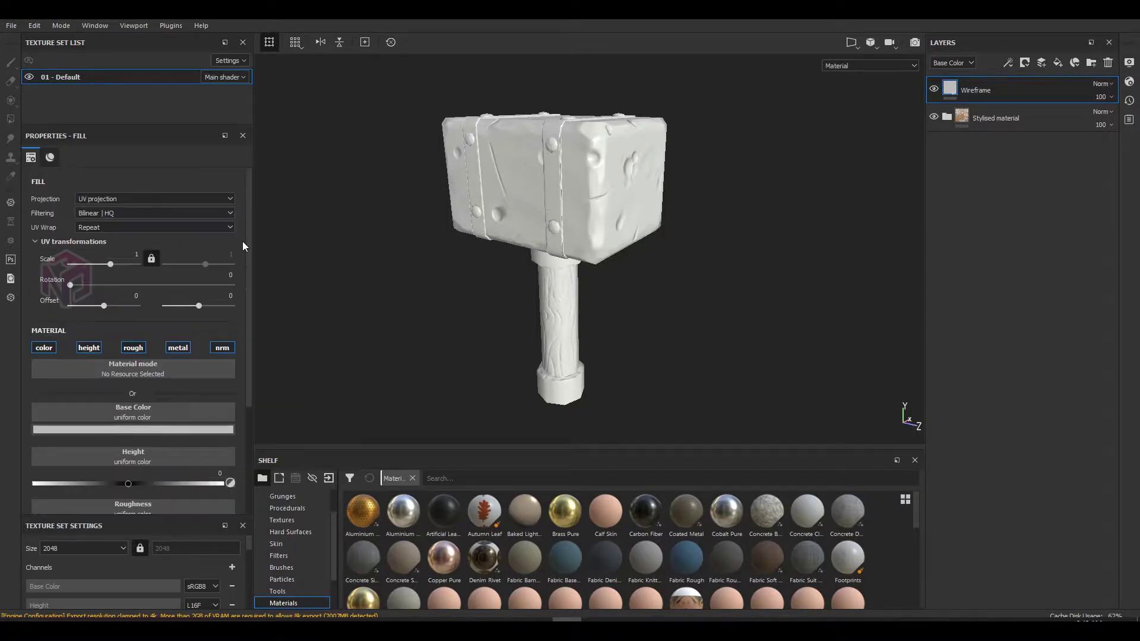
scroll(241, 297, "down", 4)
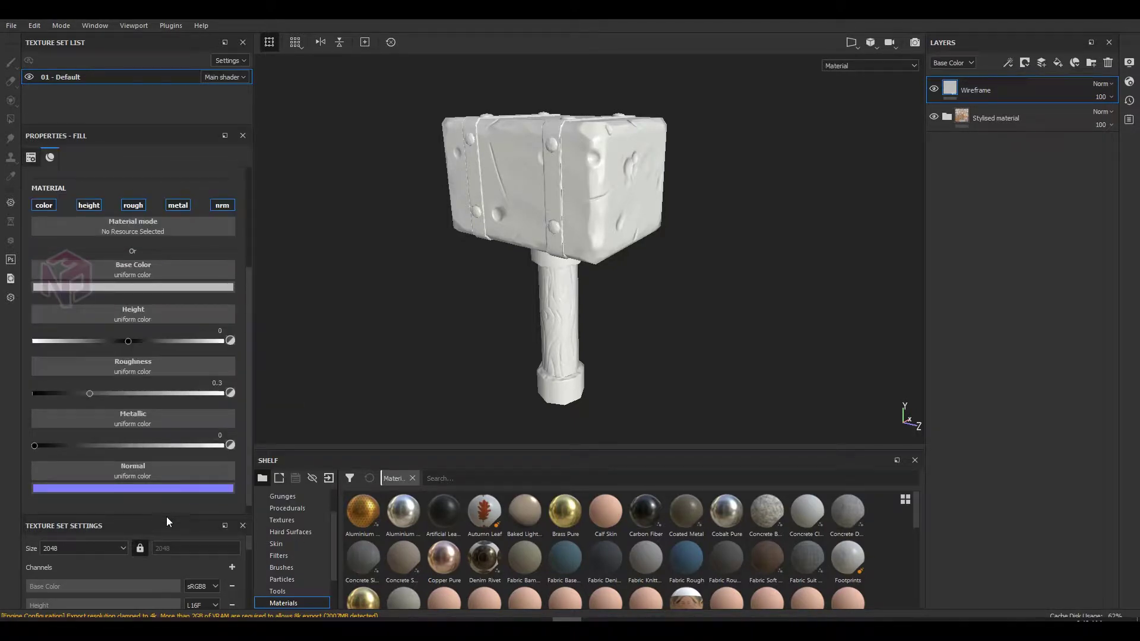
Step: Add an Emissive channel to the texture set and enable it on the fill
left_click_drag(166, 515, 166, 288)
left_click(231, 334)
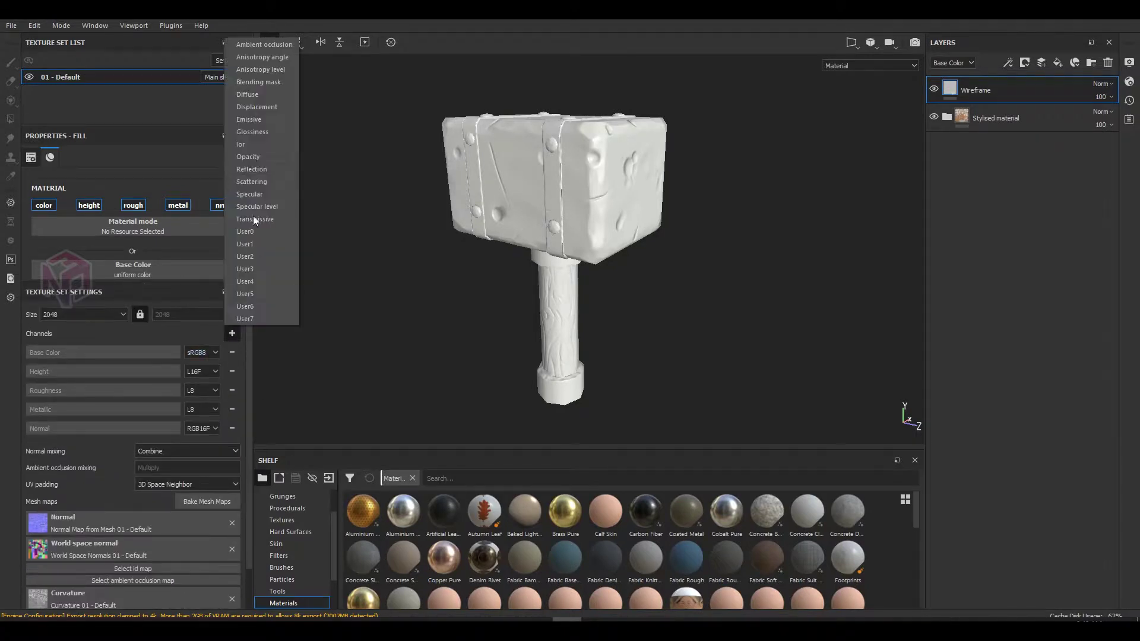
left_click(254, 119)
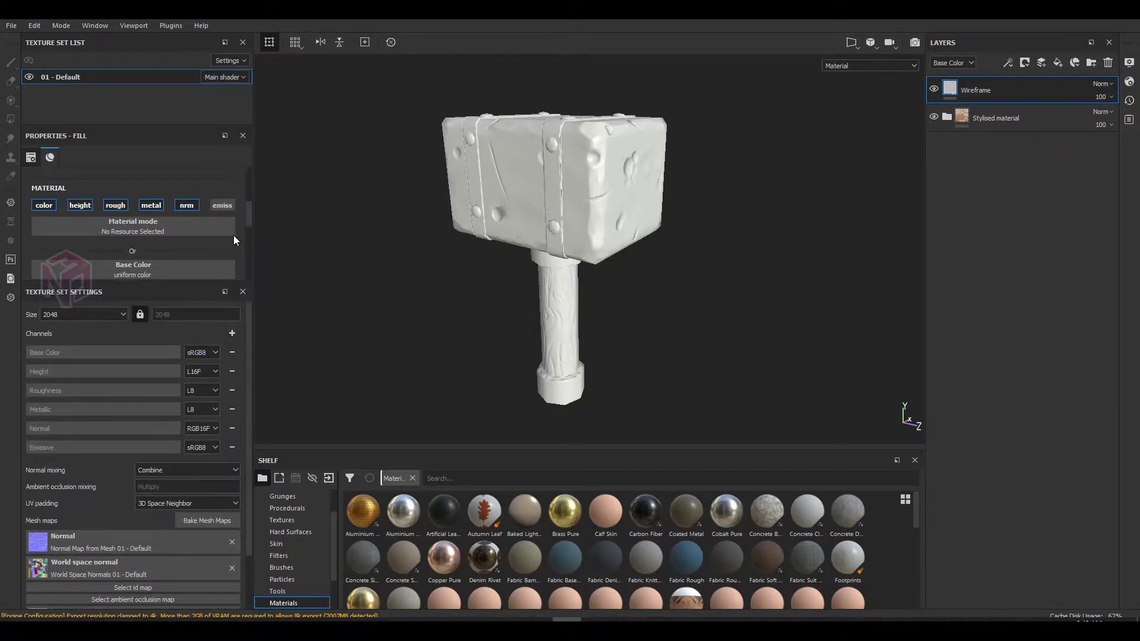
left_click(222, 205)
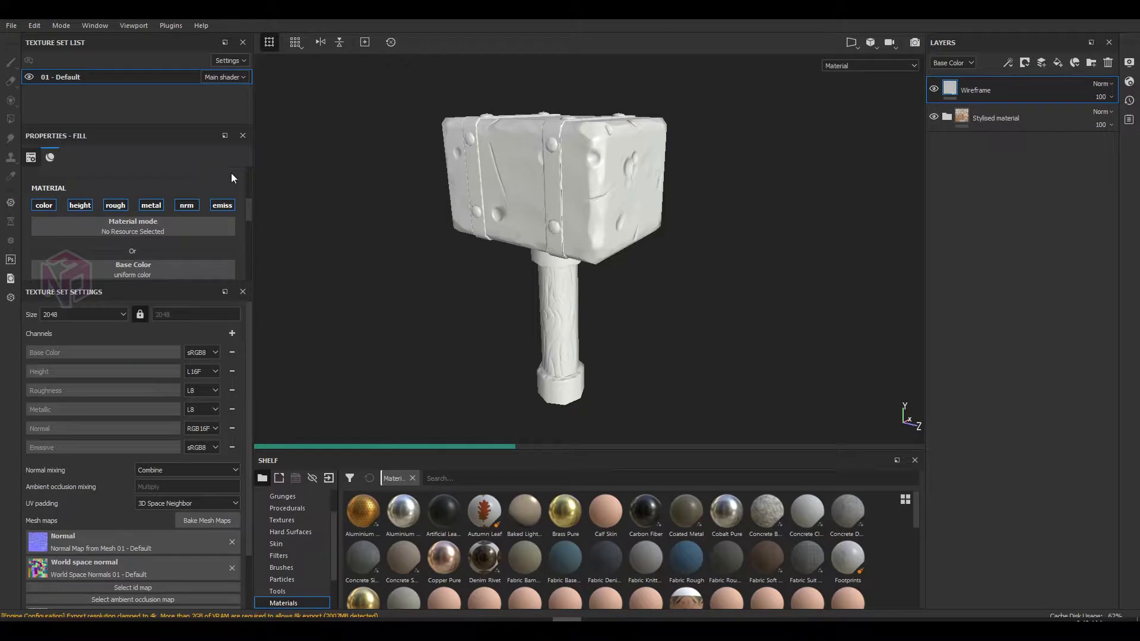
Step: Disable color, height, roughness, metal and normal; set emissive to light blue (0.111, 0.546, 0.772)
scroll(231, 177, "up", 2)
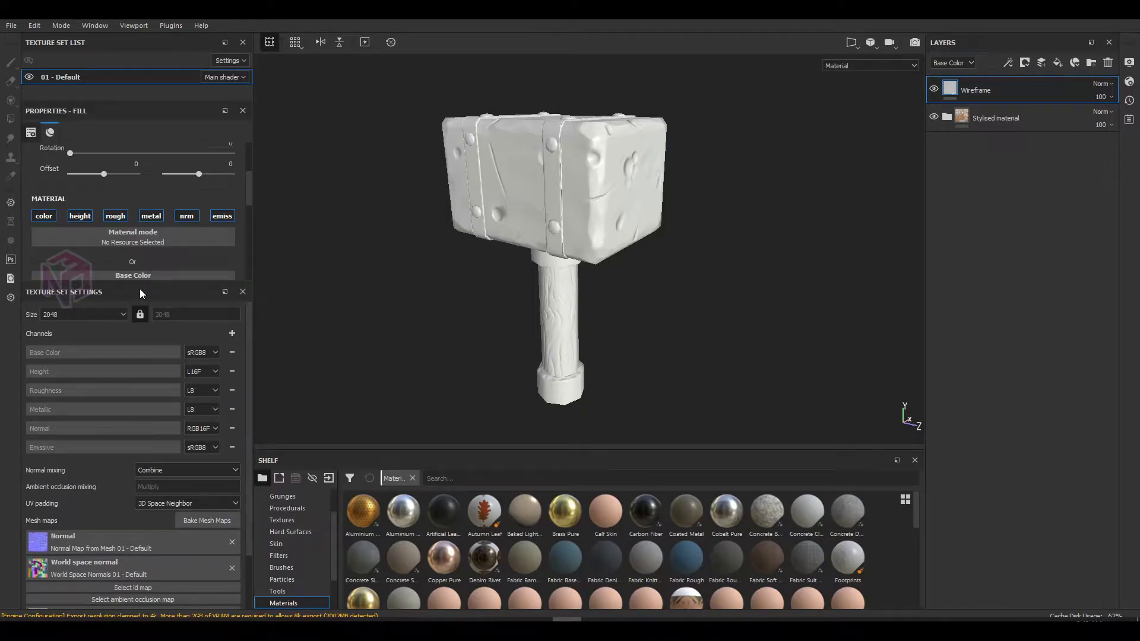
left_click_drag(140, 289, 140, 526)
left_click(44, 216)
left_click(76, 215)
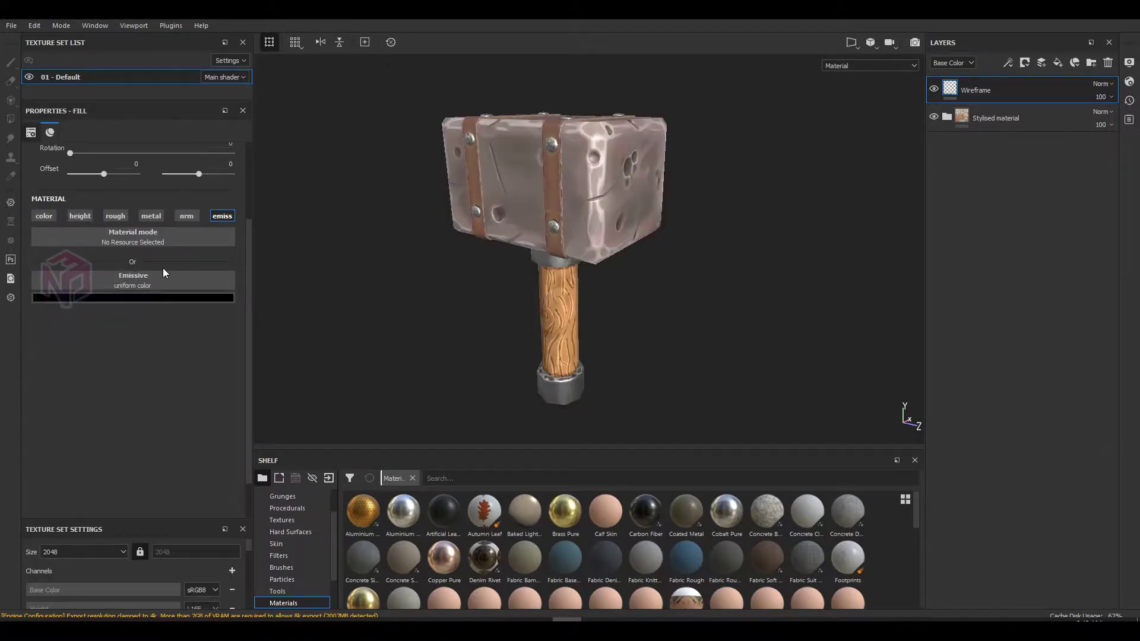
left_click(163, 298)
left_click(239, 339)
left_click_drag(254, 379, 259, 366)
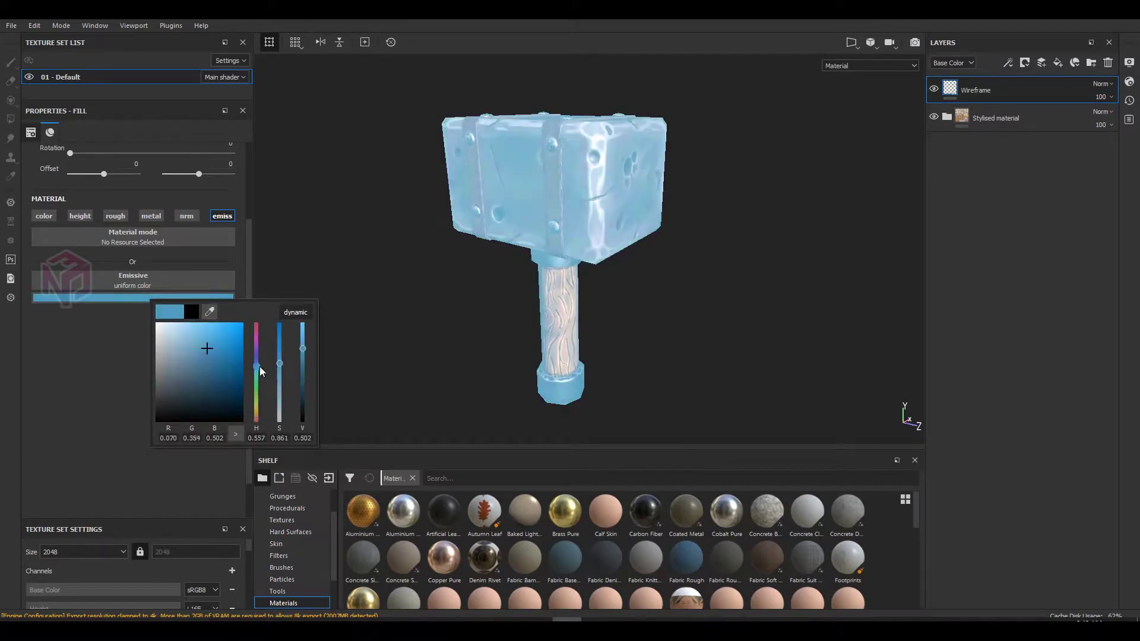
left_click_drag(190, 341, 206, 333)
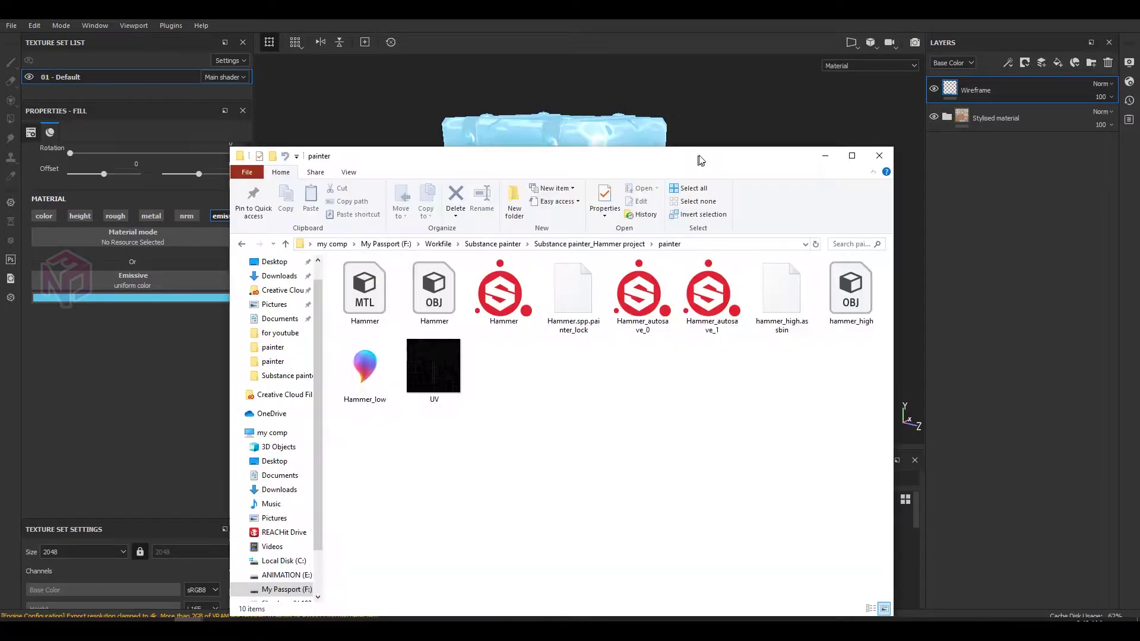
Step: Give the Wireframe layer a black mask containing a Paint effect
left_click_drag(626, 148, 681, 148)
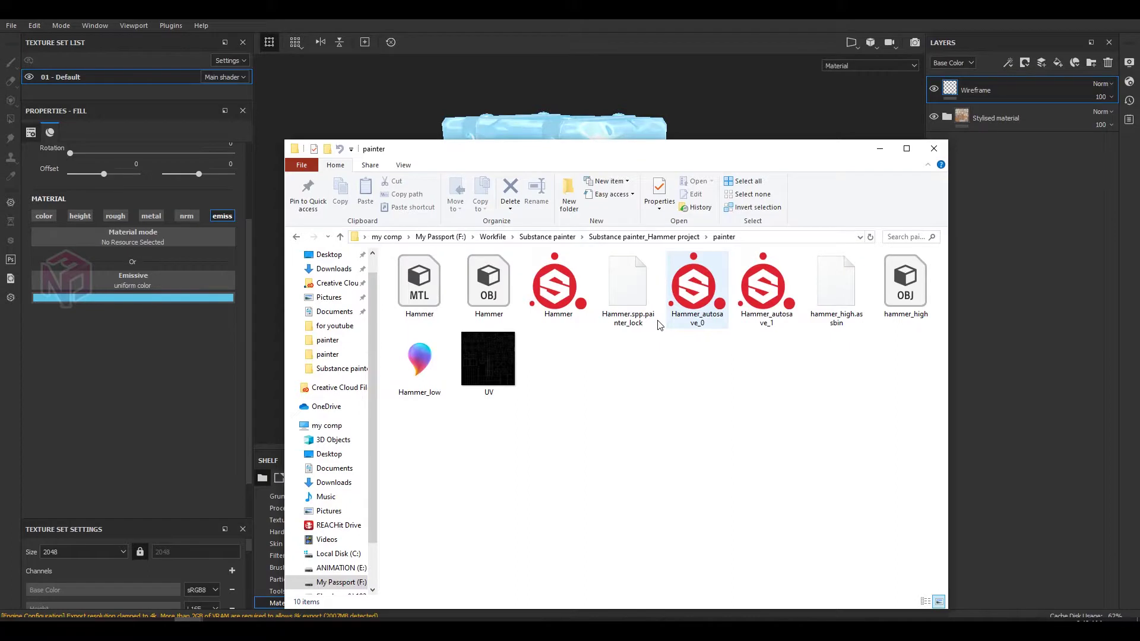
left_click(481, 369)
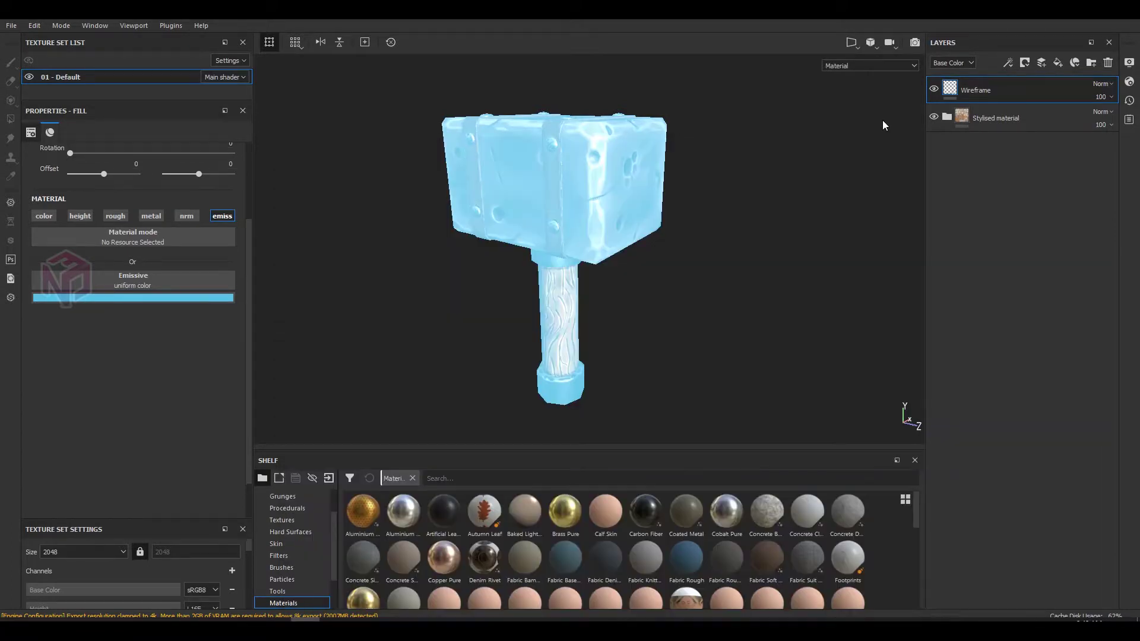
left_click(1025, 62)
left_click(1007, 113)
left_click(1010, 64)
left_click(1027, 93)
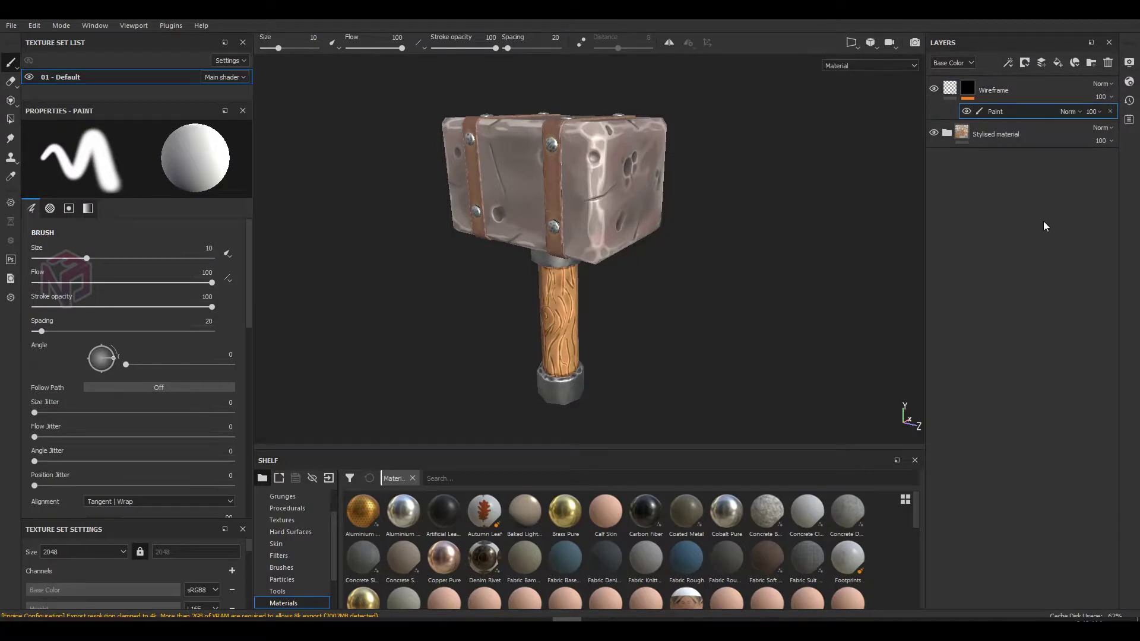
Step: Open the Stencil slot and bring up the painter folder showing the UV image
scroll(105, 345, "down", 3)
scroll(191, 326, "down", 3)
scroll(192, 326, "down", 3)
scroll(191, 326, "down", 1)
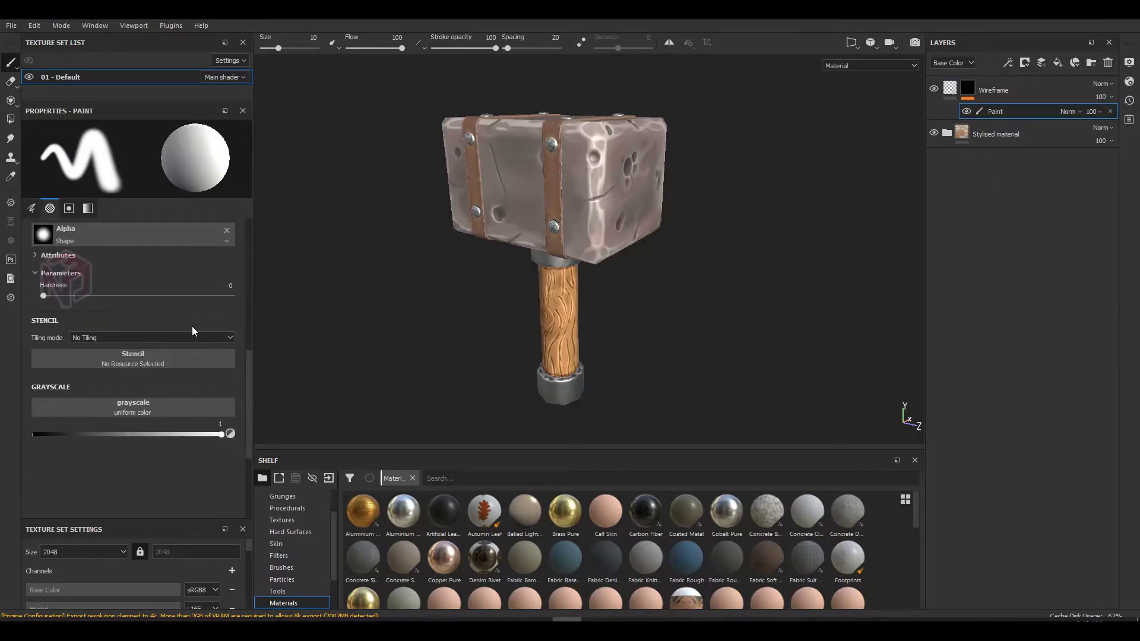
left_click(181, 362)
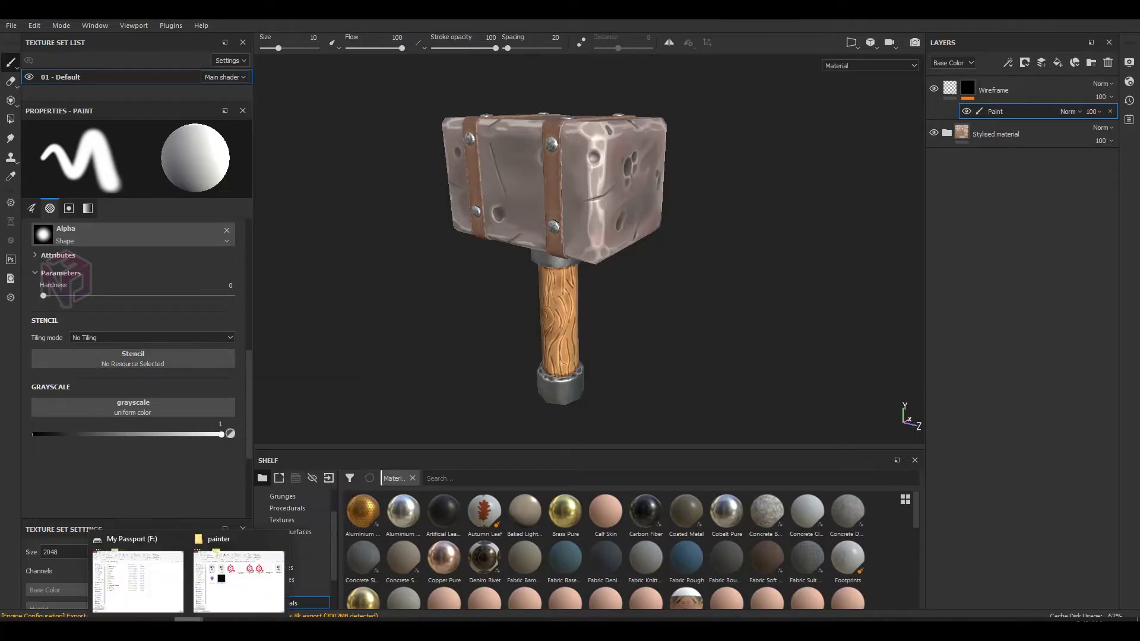
left_click(235, 585)
left_click_drag(484, 363, 318, 123)
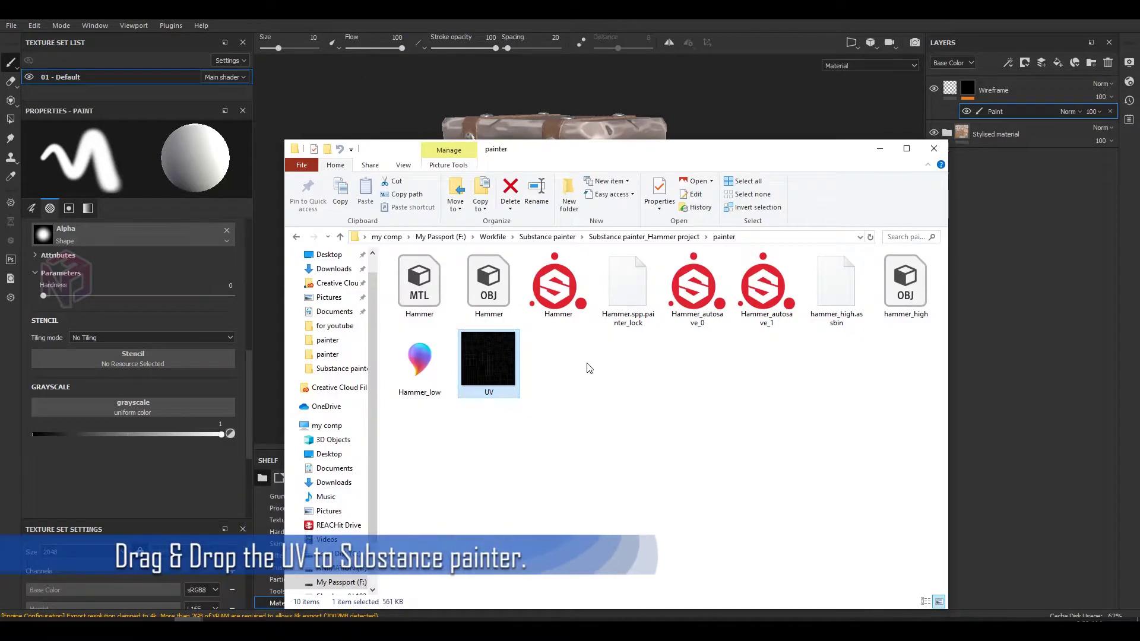
left_click_drag(645, 156, 834, 147)
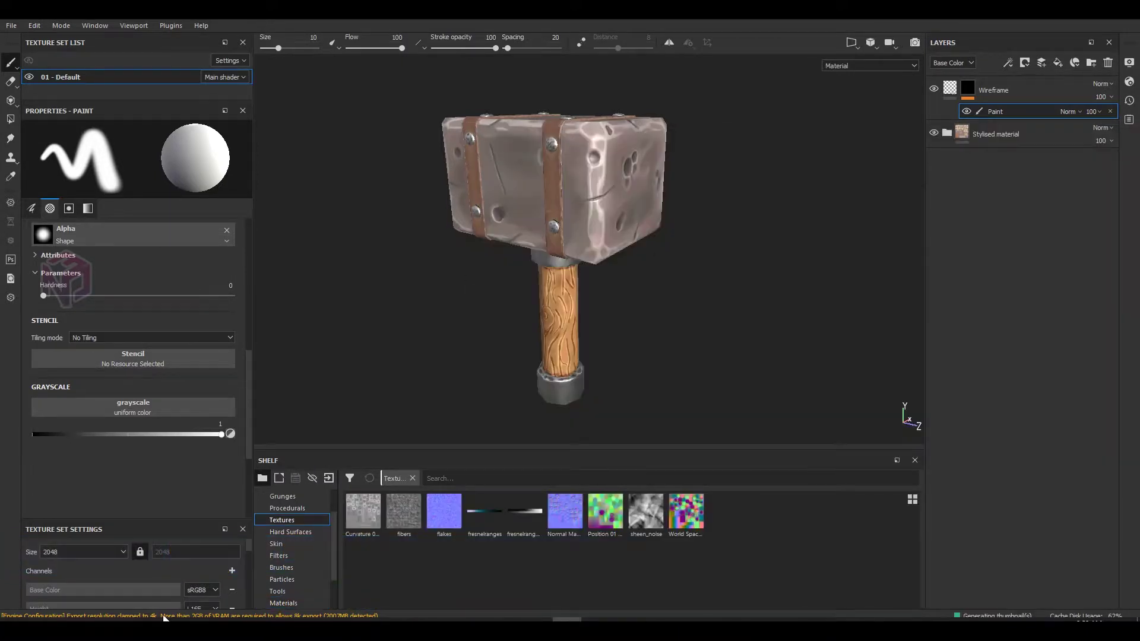
Step: Import UV.jpg as a texture into the 'Hammer' project and load it as the stencil
left_click(165, 618)
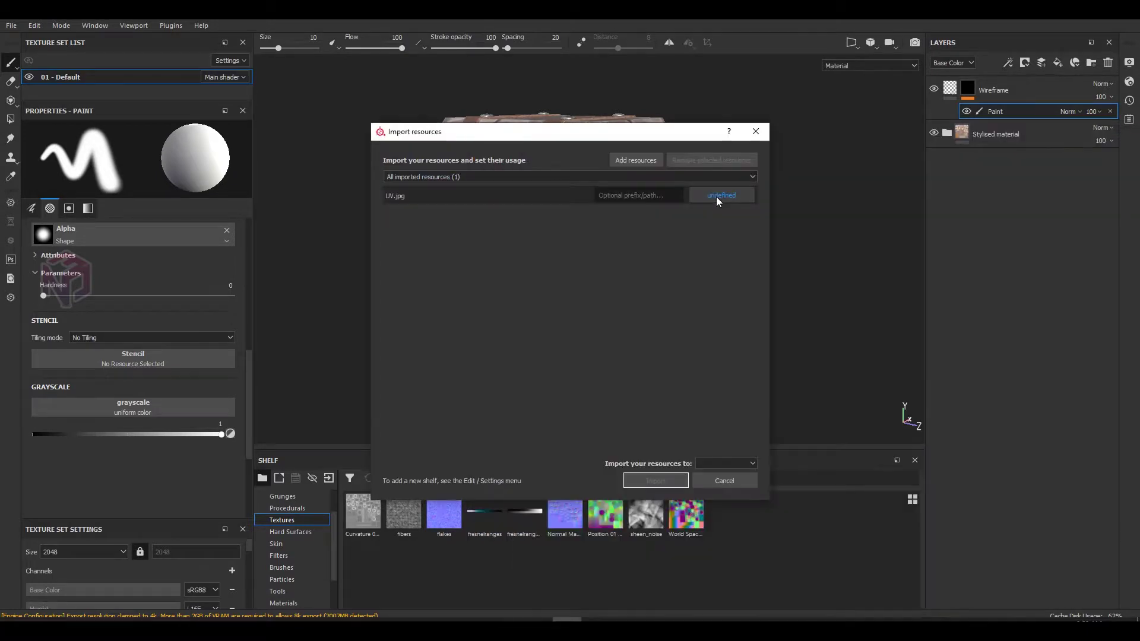
left_click(725, 463)
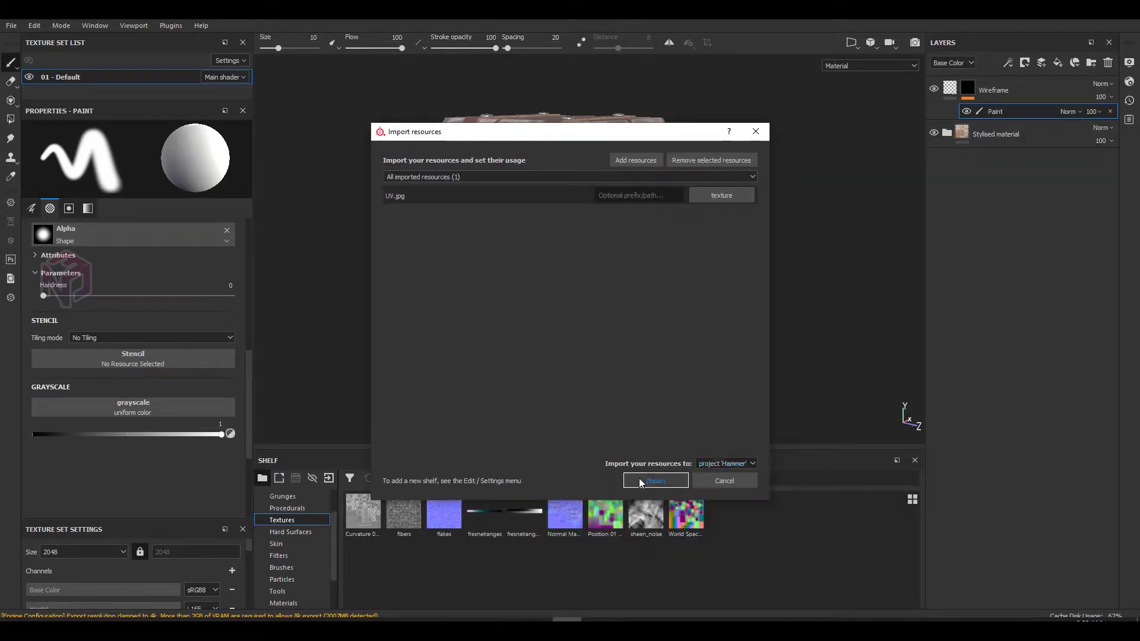
left_click(639, 478)
left_click_drag(605, 582, 133, 359)
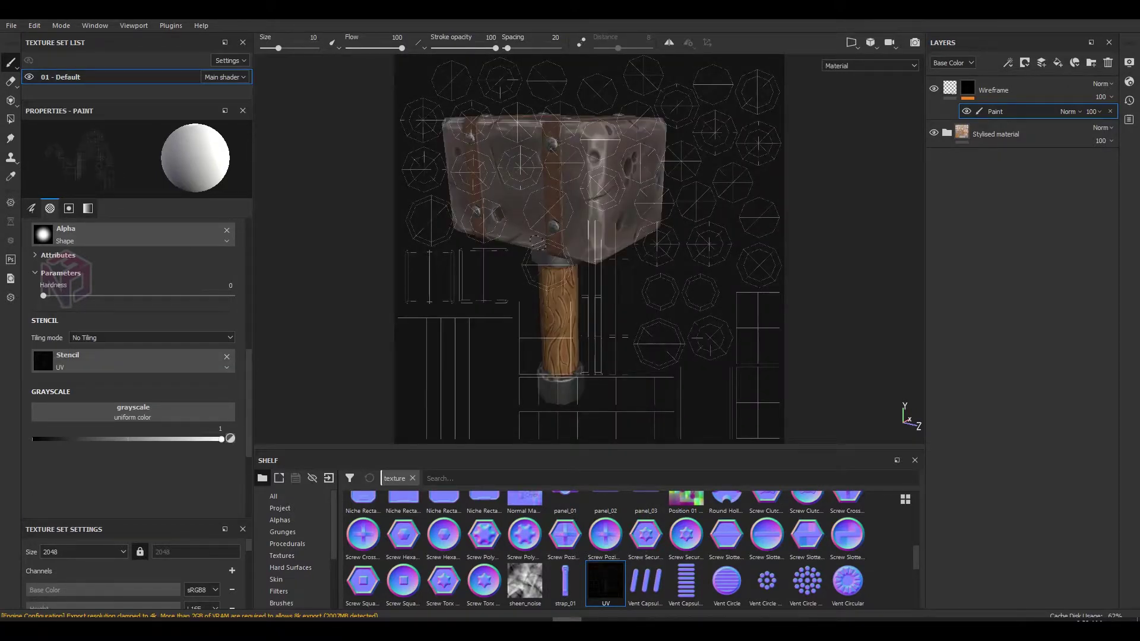
Step: Switch the viewport to 2D only and line the UV stencil up over the texture sheet
left_click(852, 42)
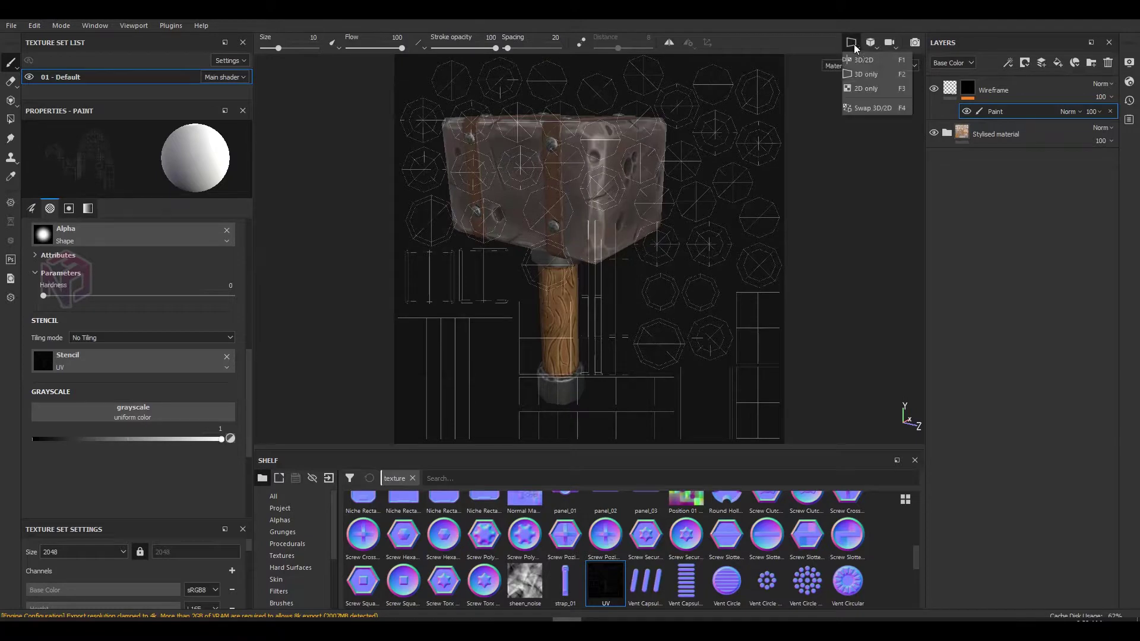
left_click(866, 89)
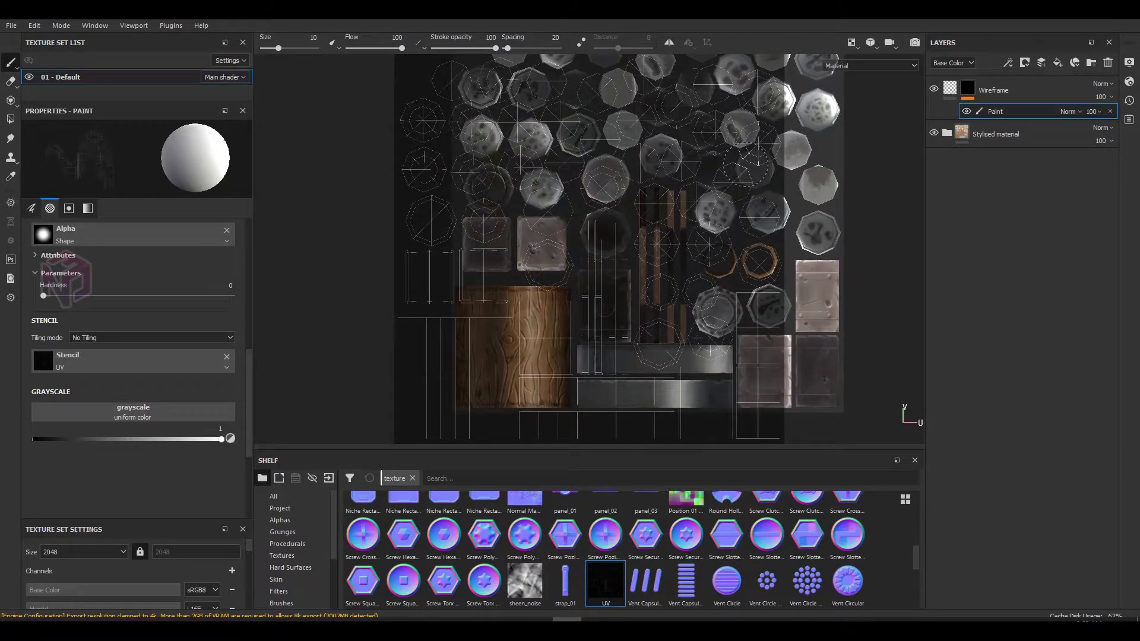
scroll(746, 168, "up", 1)
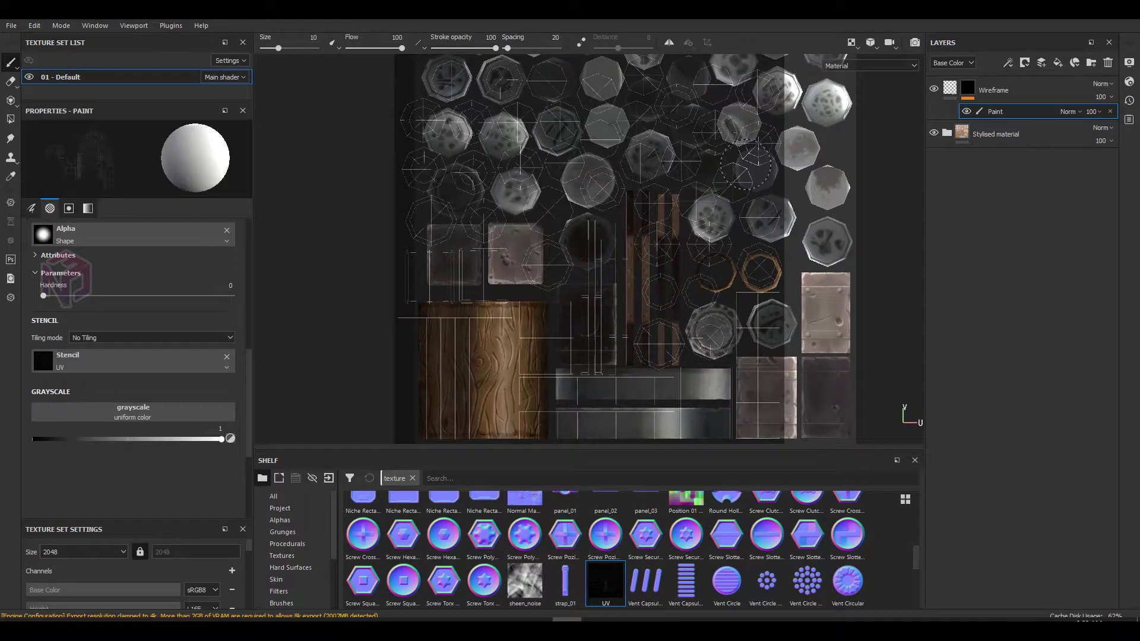
mouse_move(745, 169)
middle_mouse_down()
mouse_move(698, 185)
mouse_move(716, 186)
middle_mouse_up()
scroll(715, 173, "down", 1)
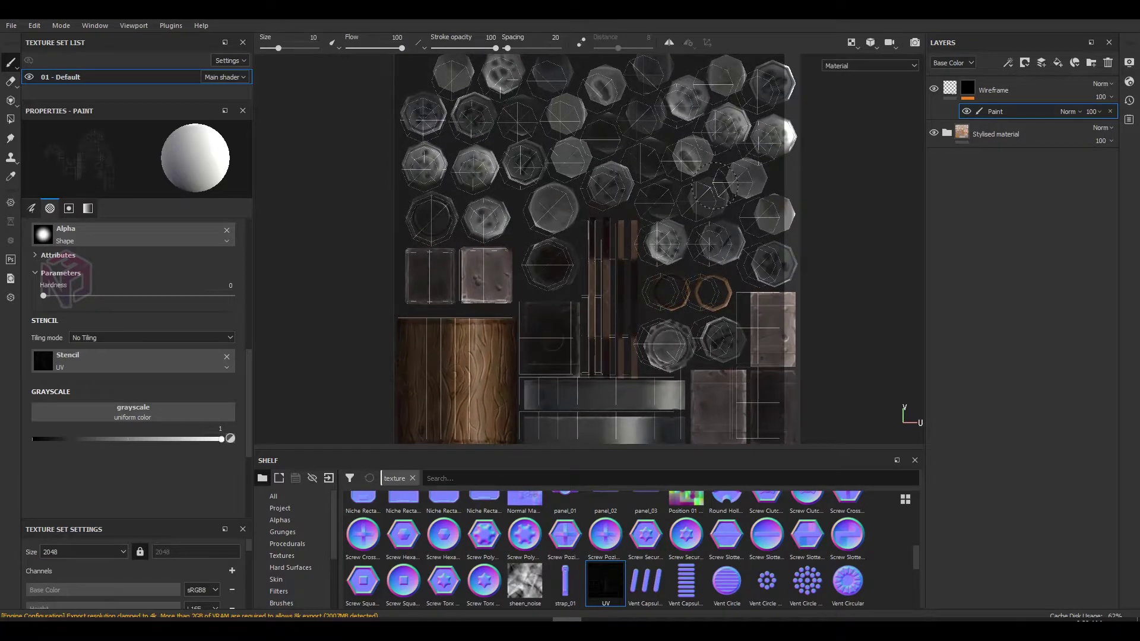
right_click_drag(716, 185, 736, 179)
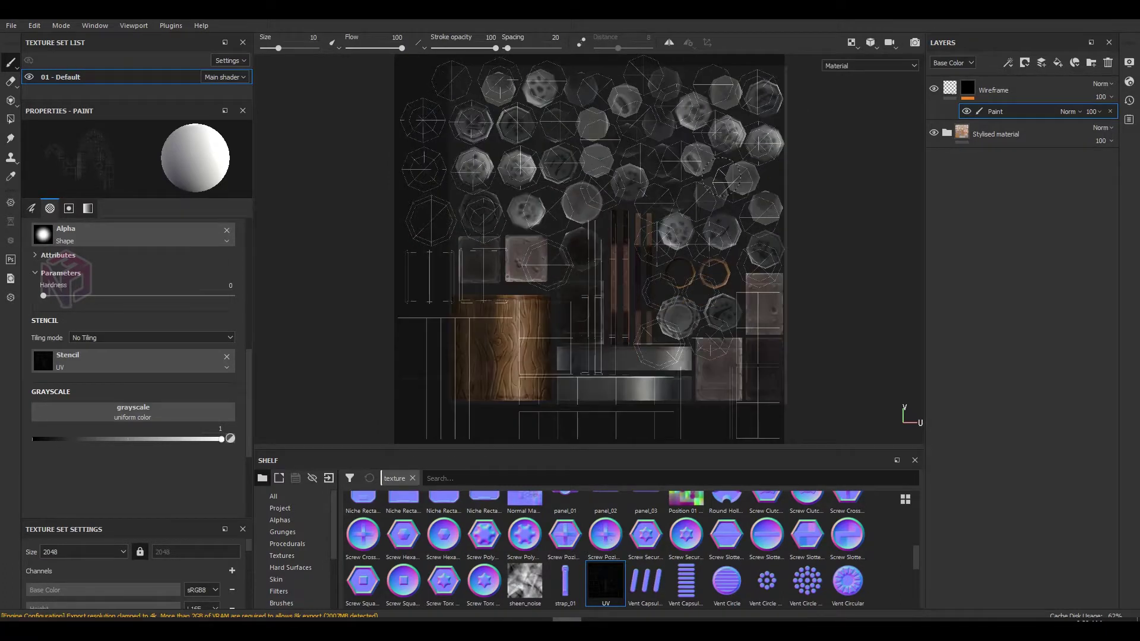
Step: Clear the stencil, fit the sheet to the view, and re-apply the UV stencil
left_click(226, 357)
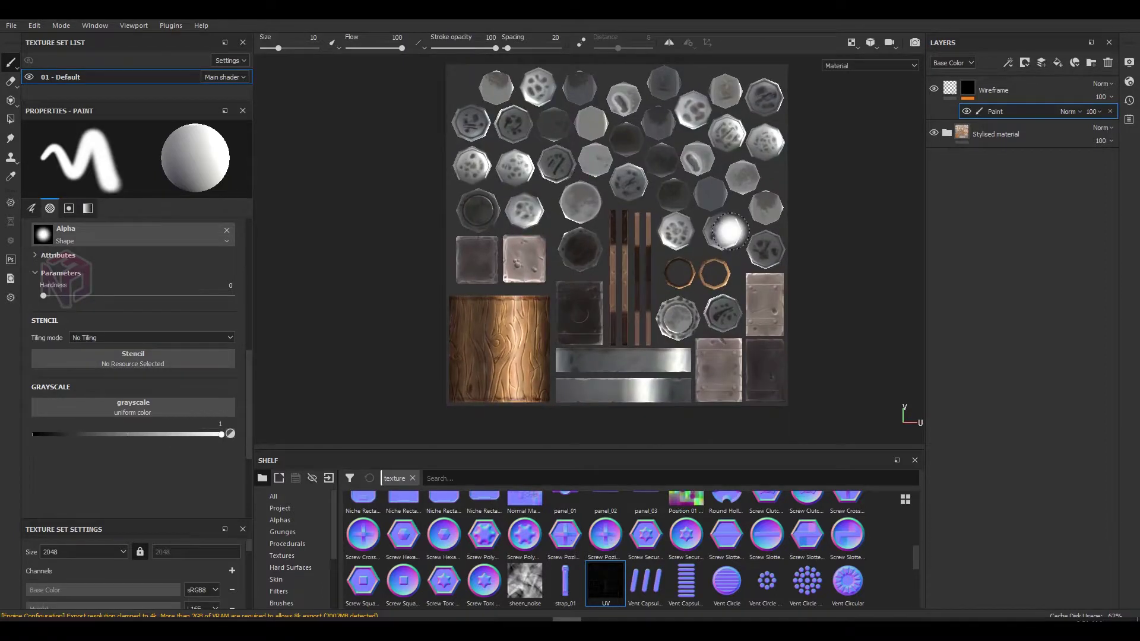
key("f")
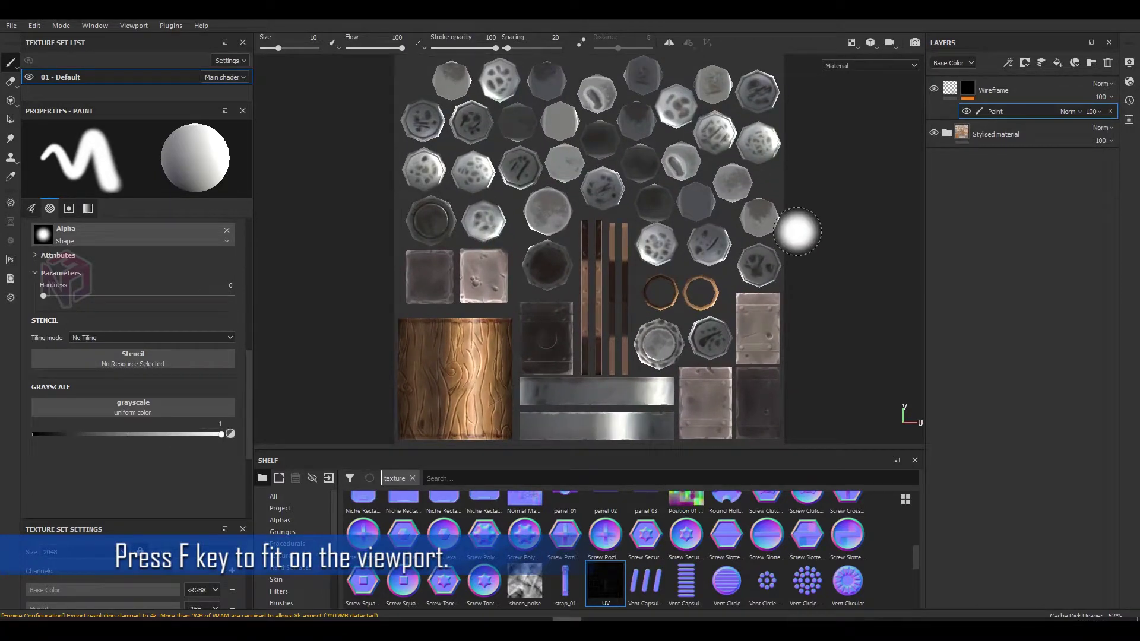
mouse_move(606, 582)
left_mouse_down()
mouse_move(154, 380)
mouse_move(157, 357)
left_mouse_up()
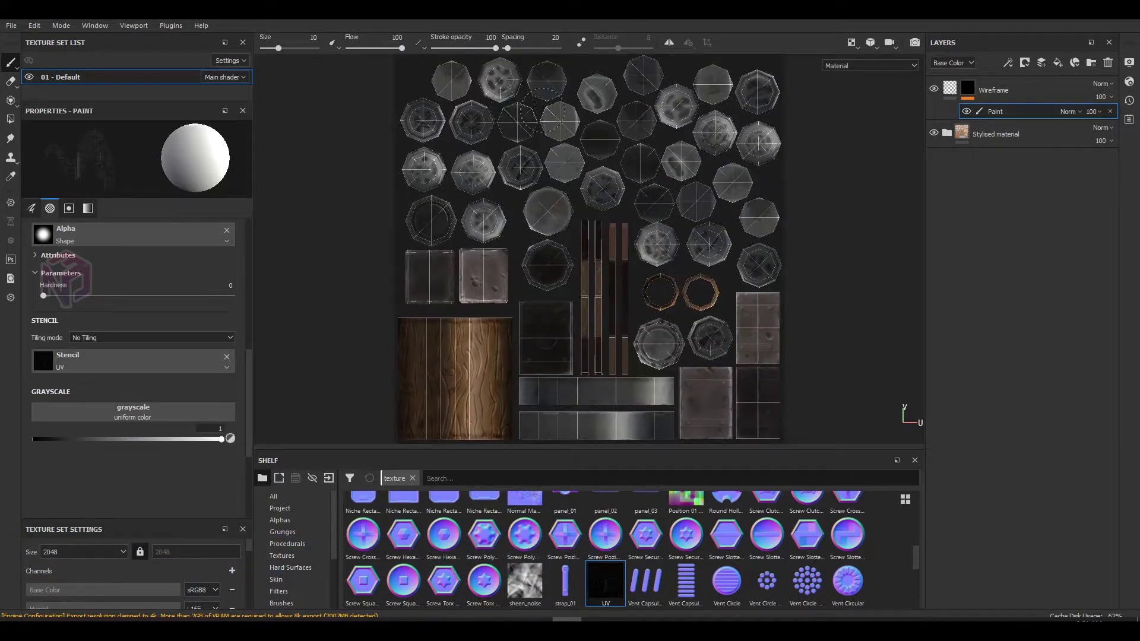
Step: Paint wireframe lines through the stencil onto the top-row and right-side decals
left_click(471, 122)
left_click(423, 121)
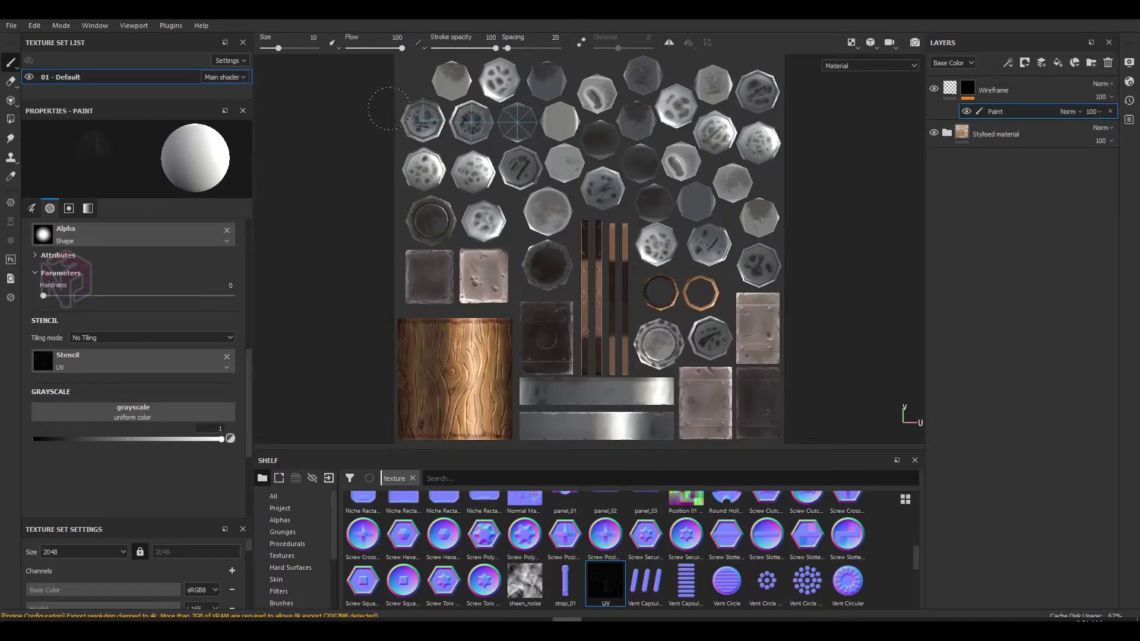
left_click(545, 78)
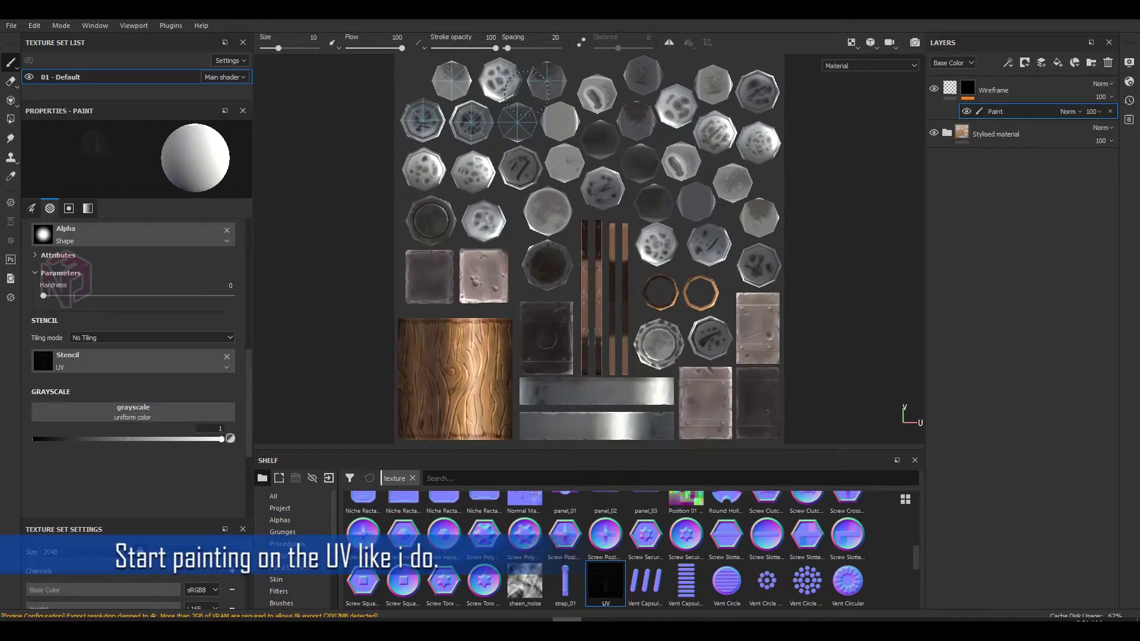
left_click(644, 75)
left_click(600, 138)
left_click(637, 121)
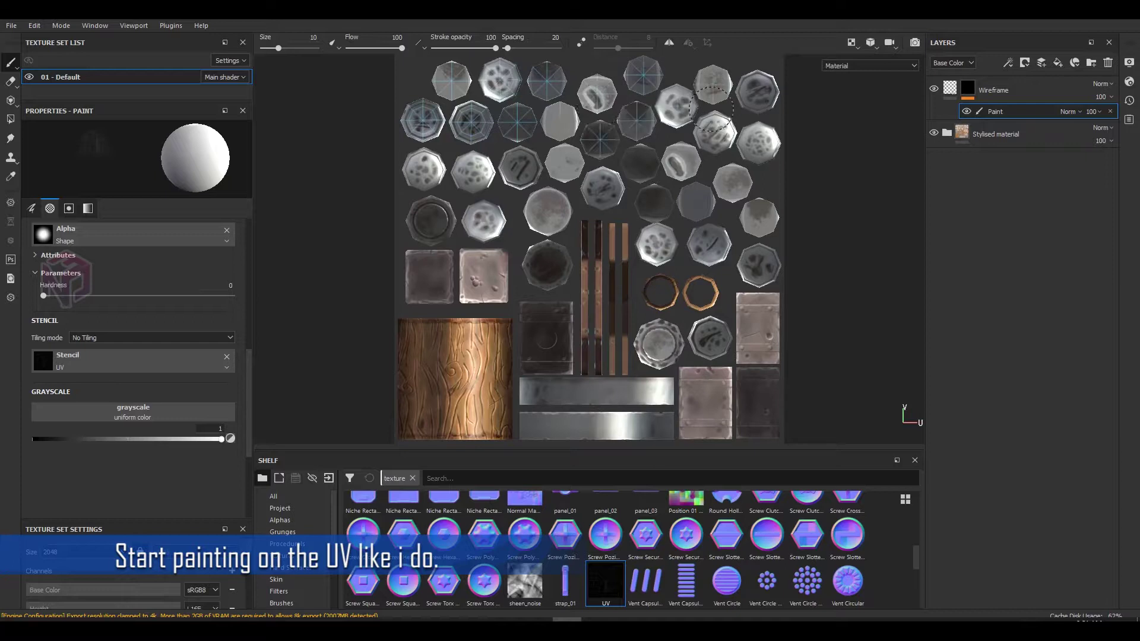
left_click(758, 92)
left_click(732, 182)
left_click(697, 201)
left_click(759, 216)
left_click(710, 243)
left_click(759, 265)
Step: Paint wireframe lines onto the middle decals, the dark octagon and the round decal
left_click(655, 203)
left_click(603, 189)
left_click(640, 163)
left_click(548, 210)
left_click(548, 264)
left_click(431, 220)
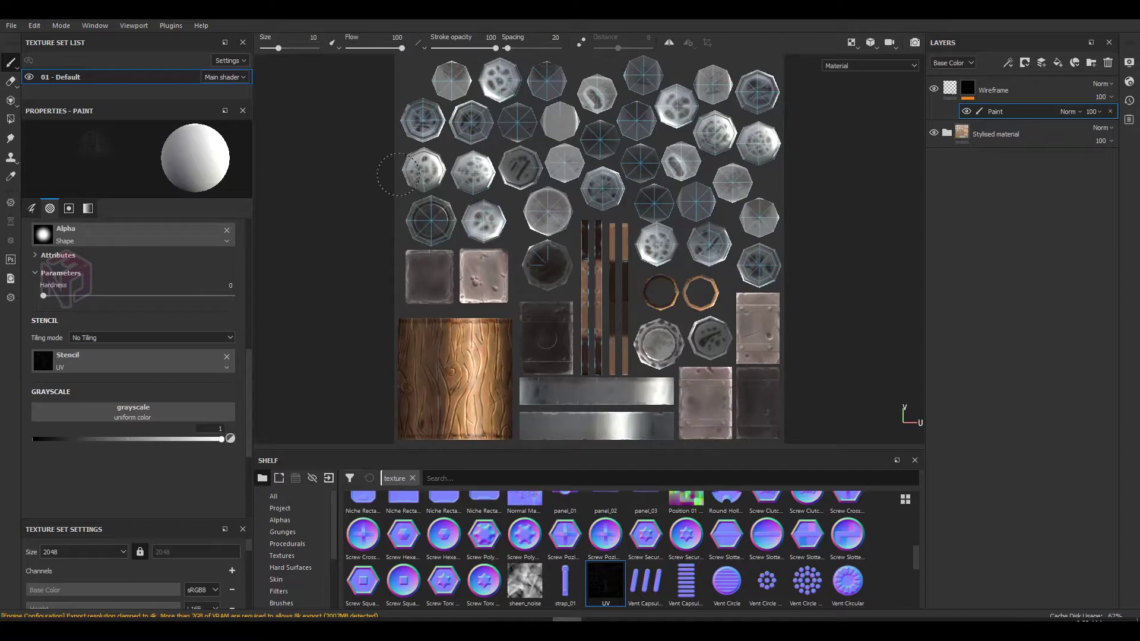
left_click(519, 167)
Step: Enlarge the brush to about 33 and paint lines across the bottom-right panel and wood handle
key("s")
mouse_move(541, 175)
right_mouse_down("ctrl")
mouse_move(544, 253)
mouse_move(593, 203)
right_mouse_up("ctrl")
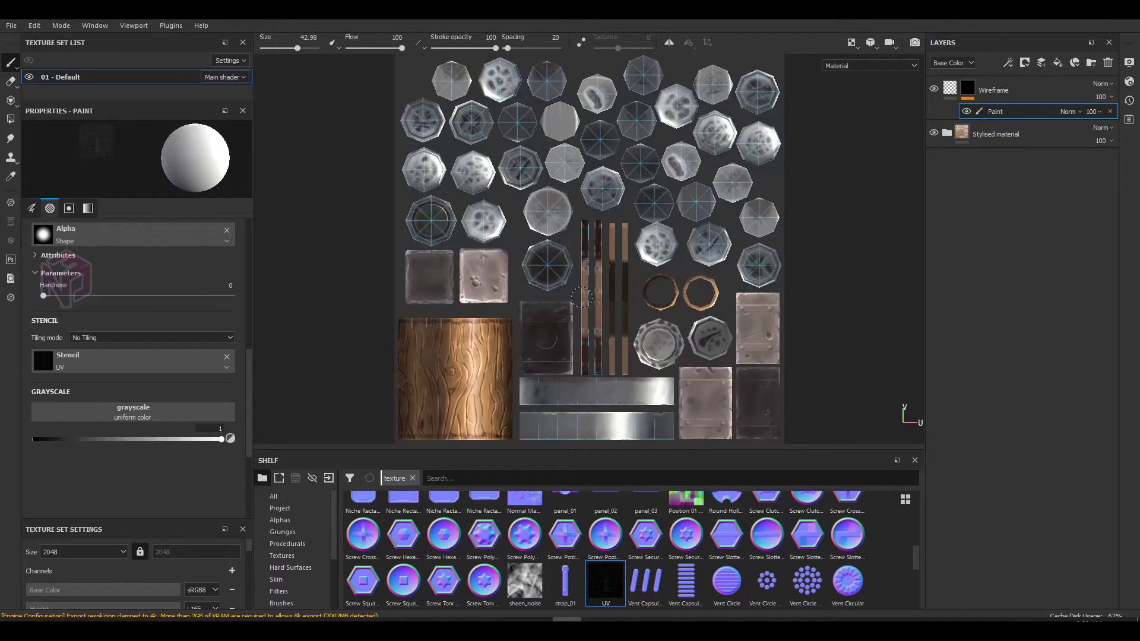
left_click_drag(731, 437, 780, 420)
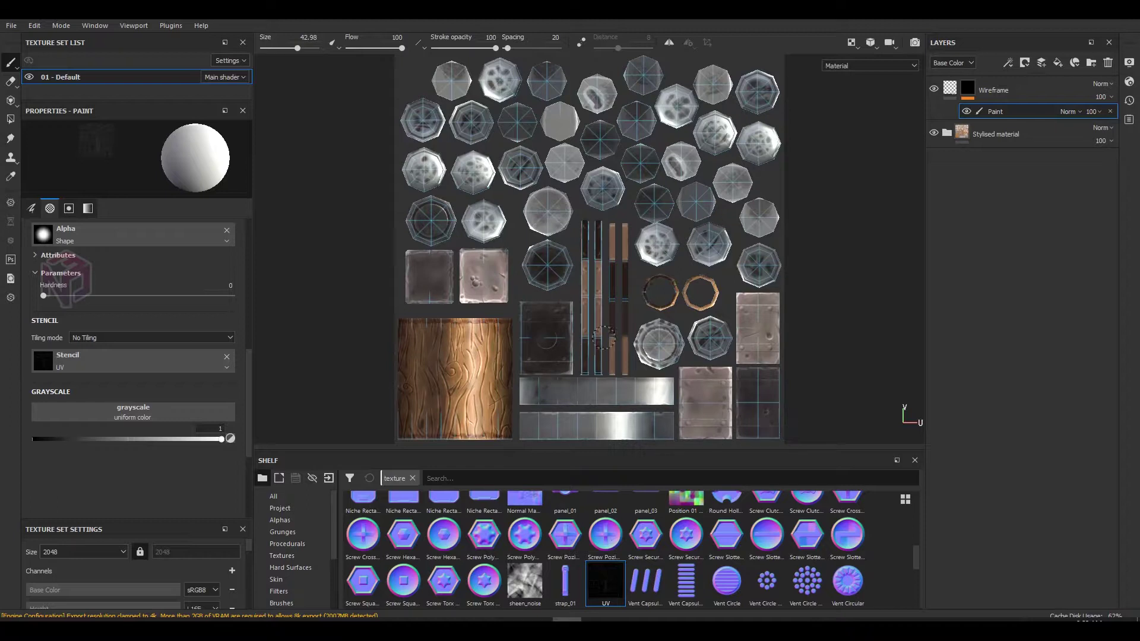
left_click_drag(426, 380, 425, 309)
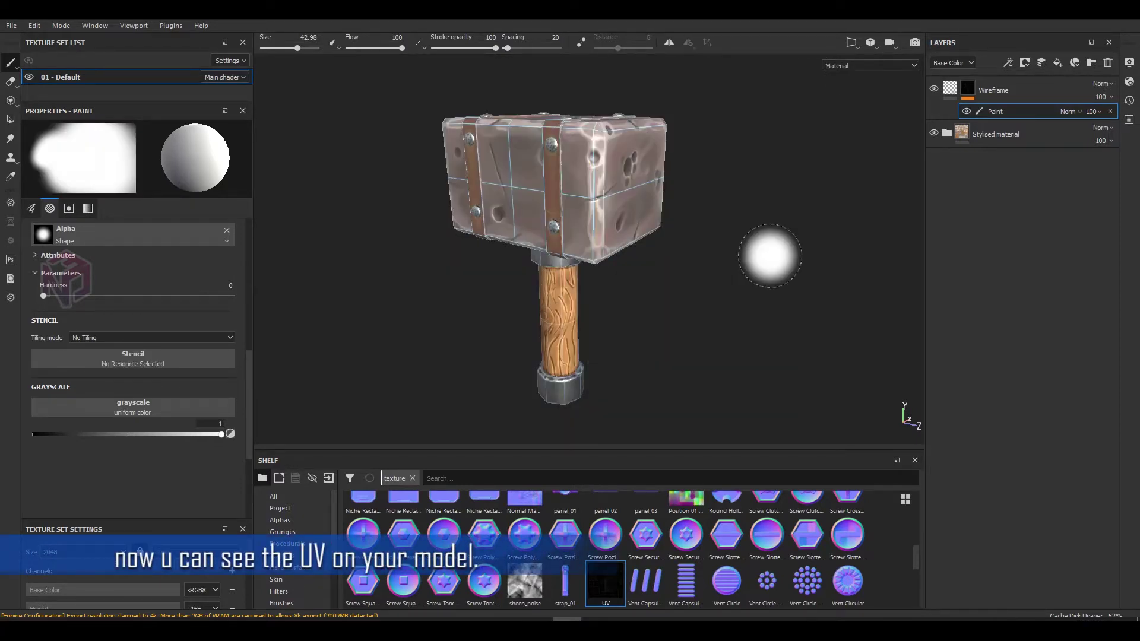
left_click_drag(770, 256, 460, 257, "alt")
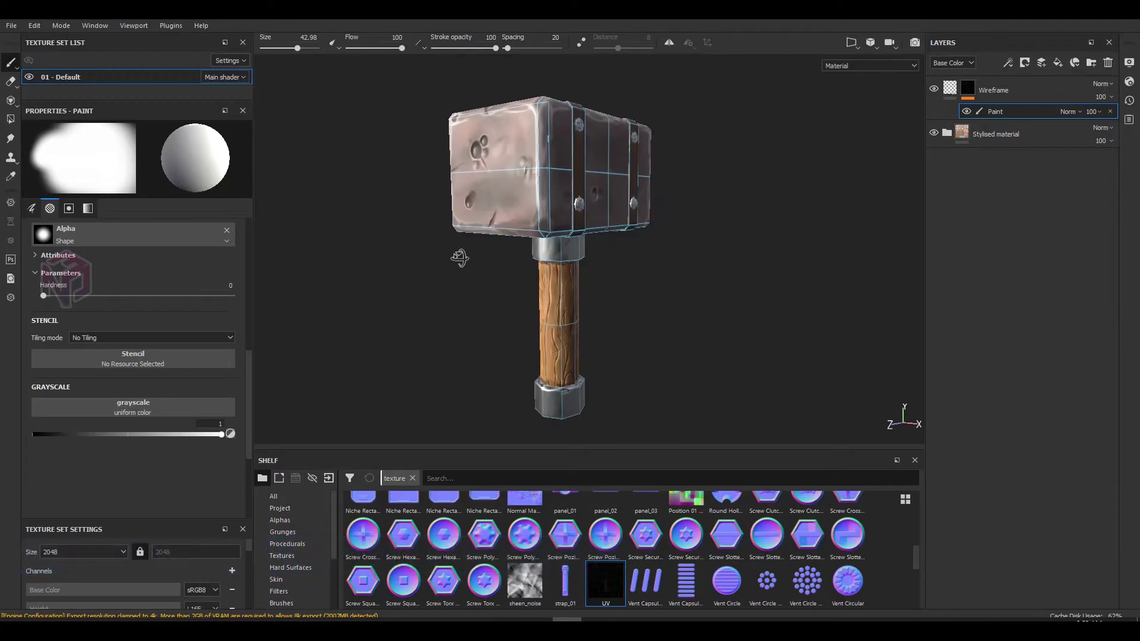
mouse_move(459, 257)
left_mouse_down("alt")
mouse_move(832, 178)
mouse_move(820, 228)
left_mouse_up("alt")
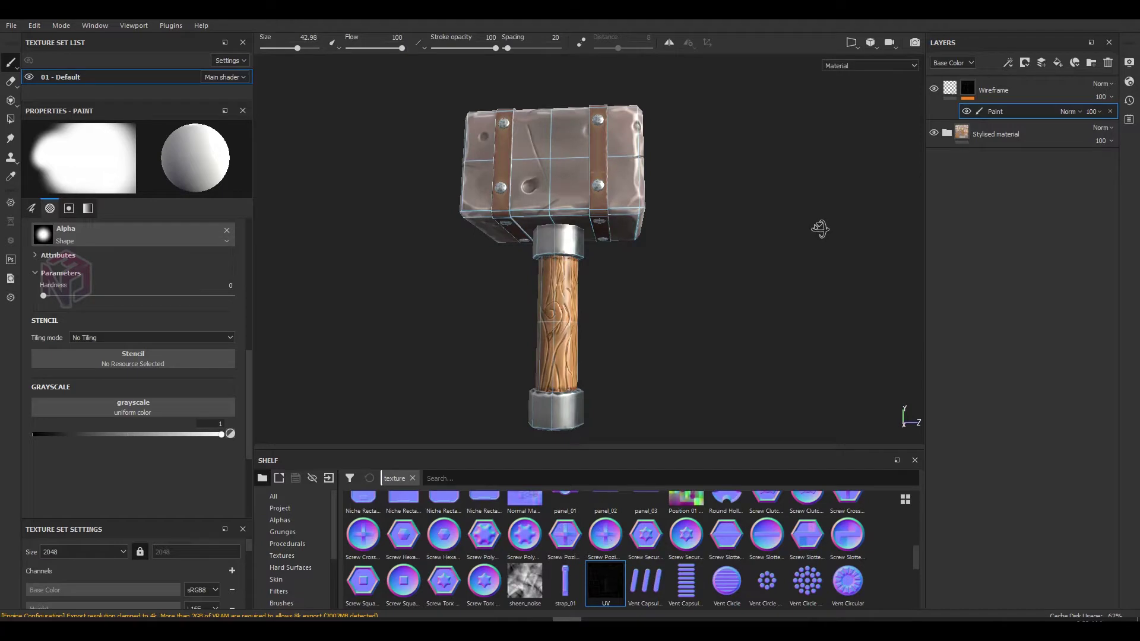
mouse_move(820, 229)
left_mouse_down("alt")
mouse_move(696, 267)
mouse_move(708, 270)
left_mouse_up("alt")
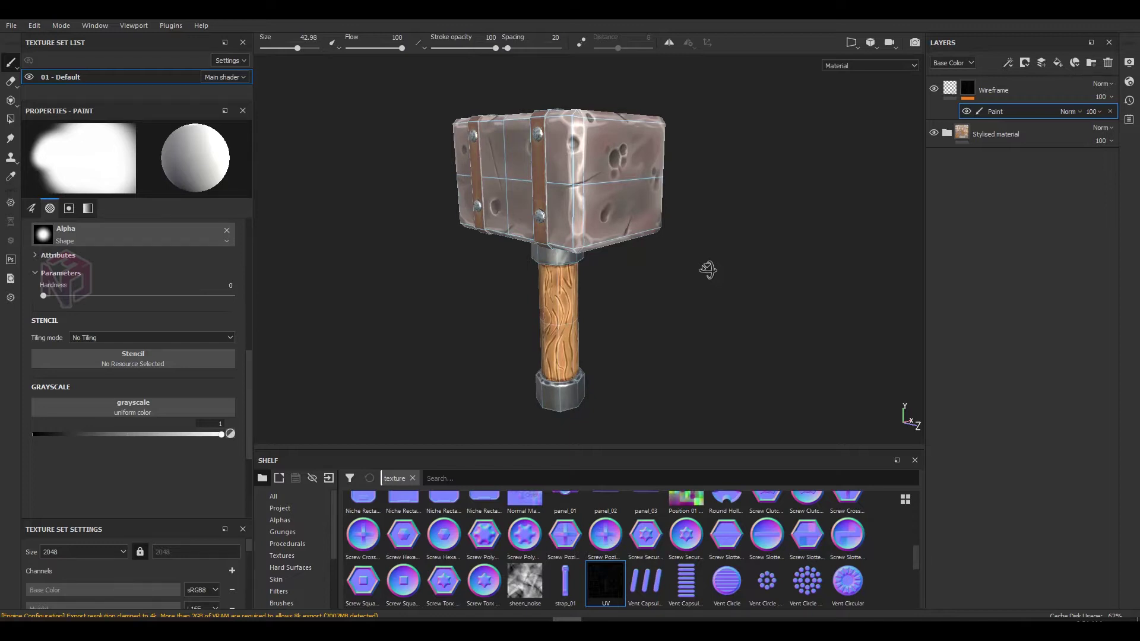
left_click_drag(708, 270, 731, 250, "alt")
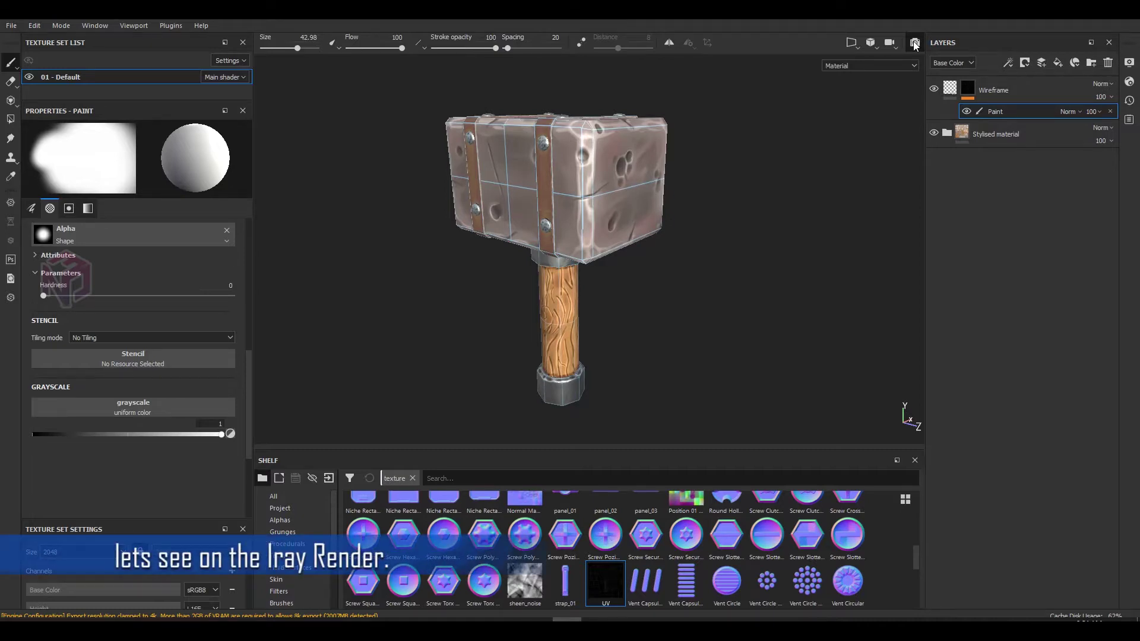
left_click(915, 44)
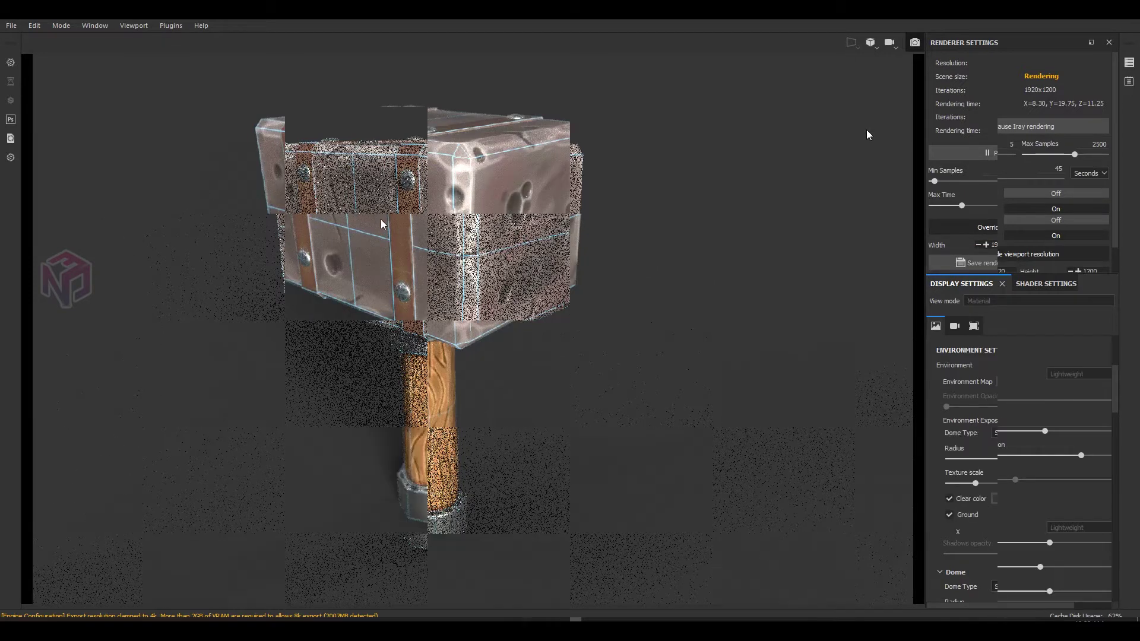
left_click_drag(356, 261, 596, 146, "alt")
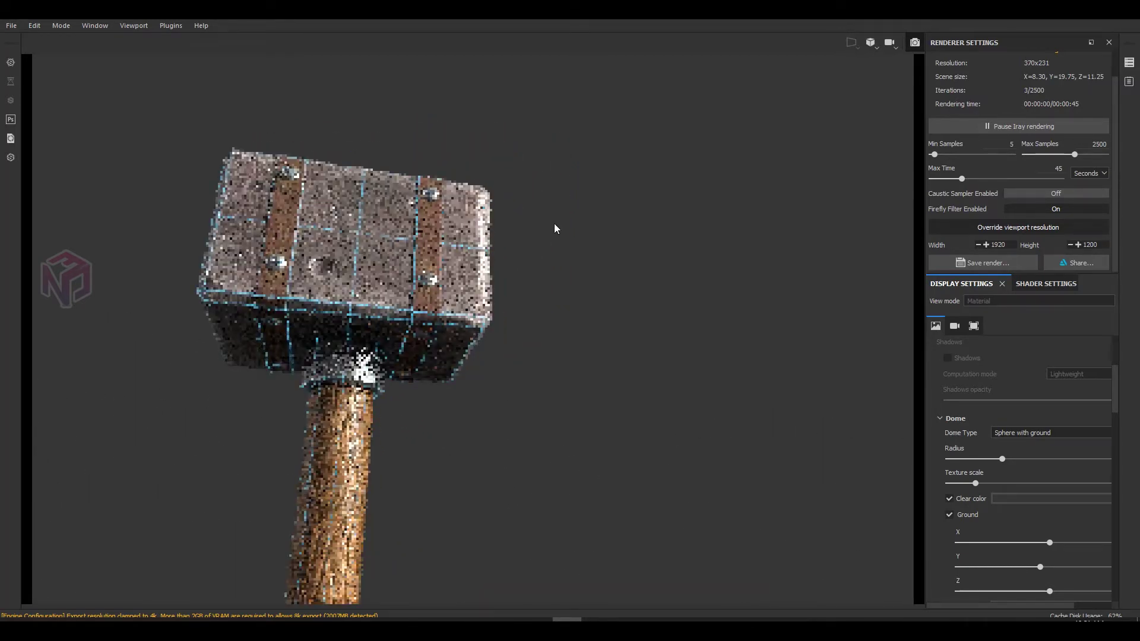
key("f")
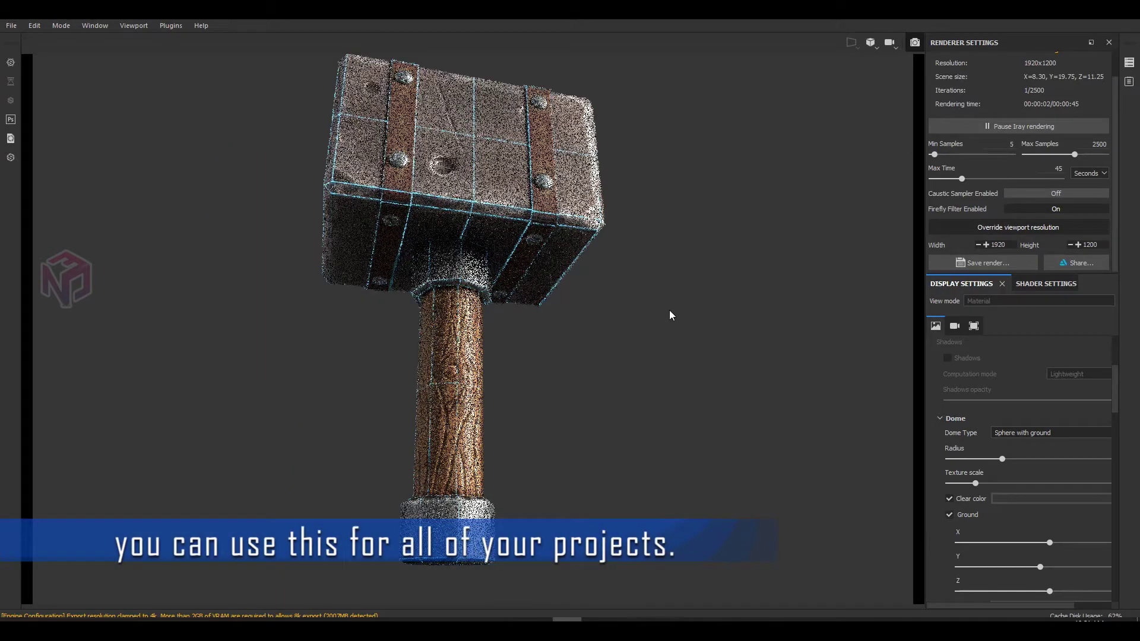
left_click_drag(668, 310, 756, 328, "alt")
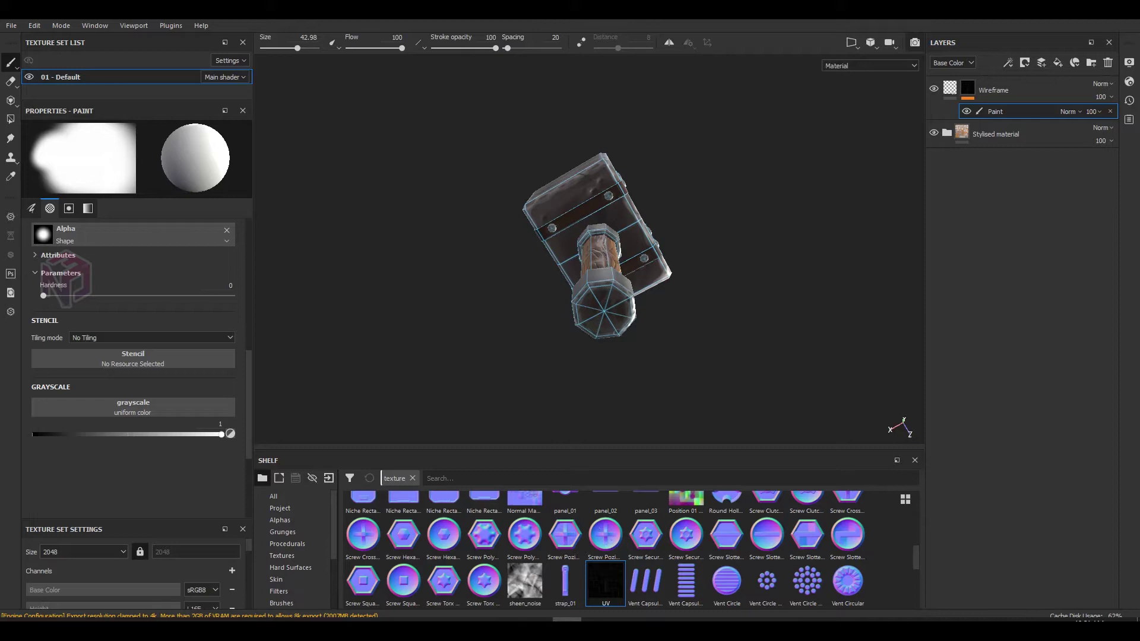
Step: Orbit the hammer back to an upright view to show its glowing blue seam lines
left_click_drag(600, 279, 638, 282, "alt")
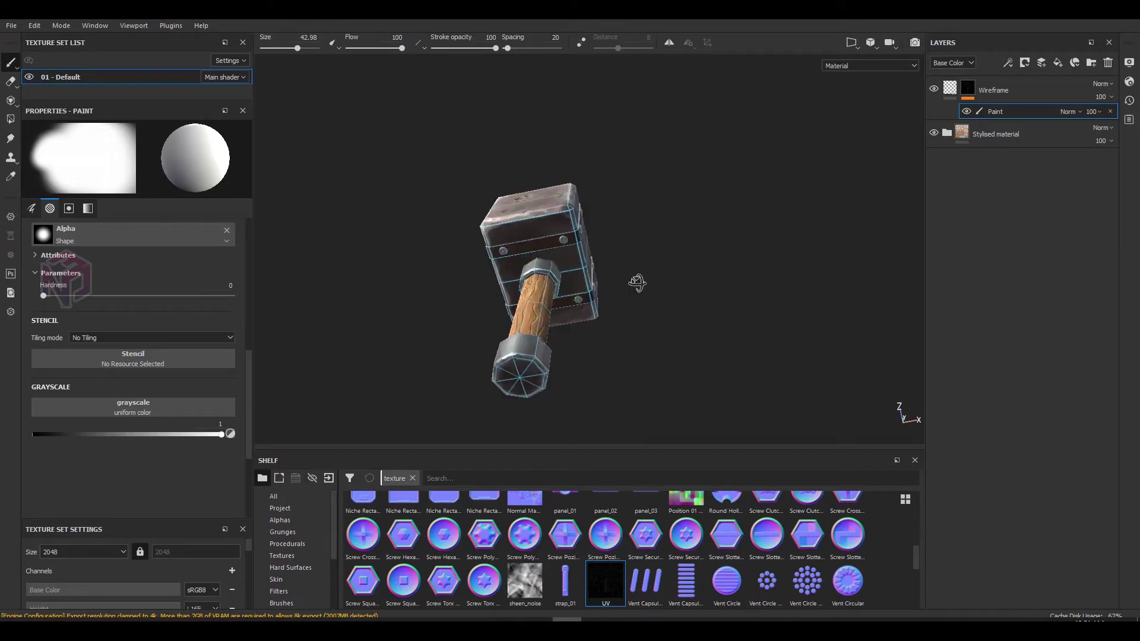
left_click_drag(637, 283, 1039, 82, "alt")
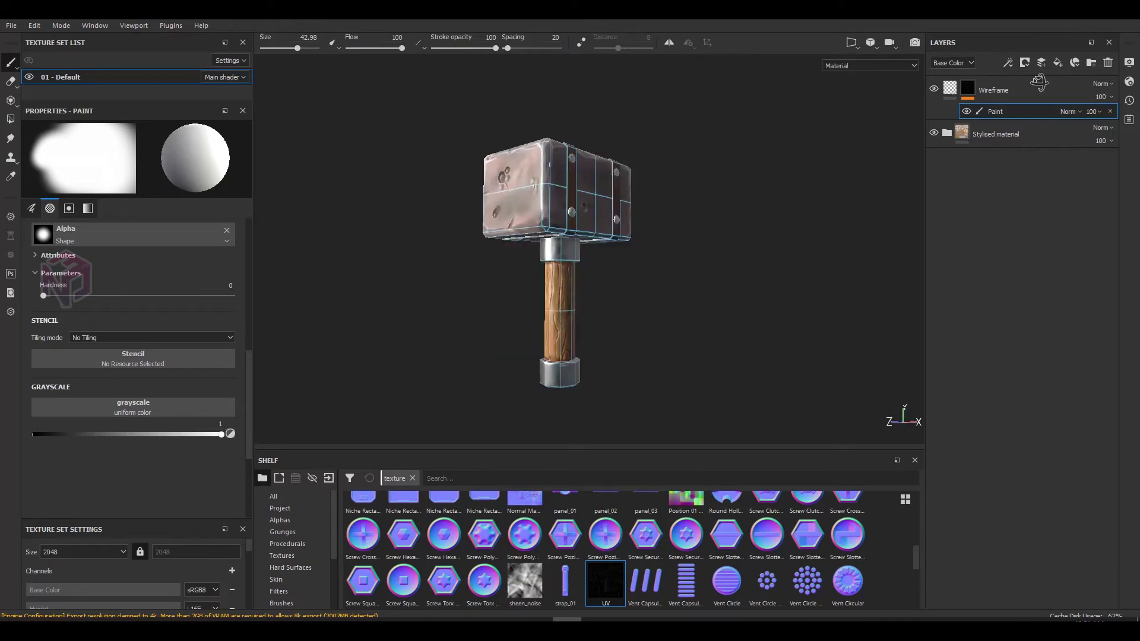